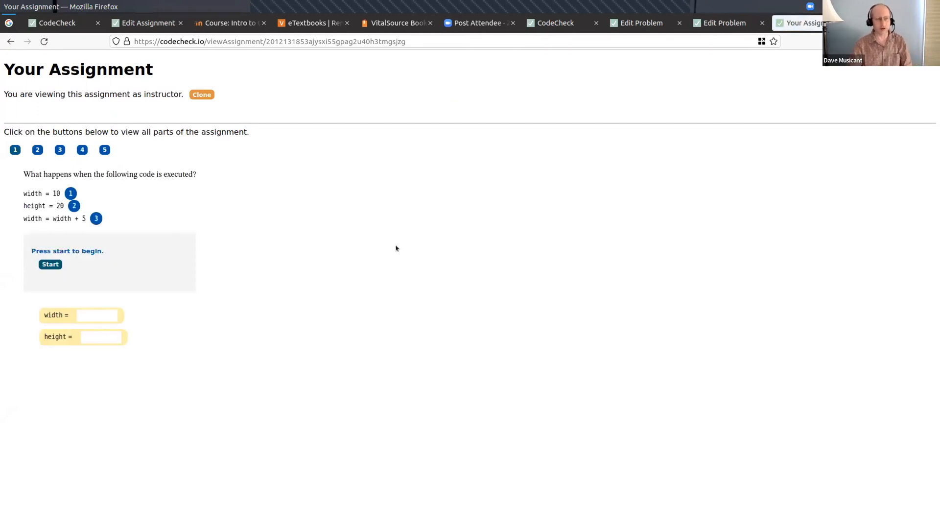
- Enlarge the assignment page to 133%, start the code-tracing exercise, and submit 10 as the initial width
key(ctrl+plus)
key(ctrl+plus)
key(ctrl+plus)
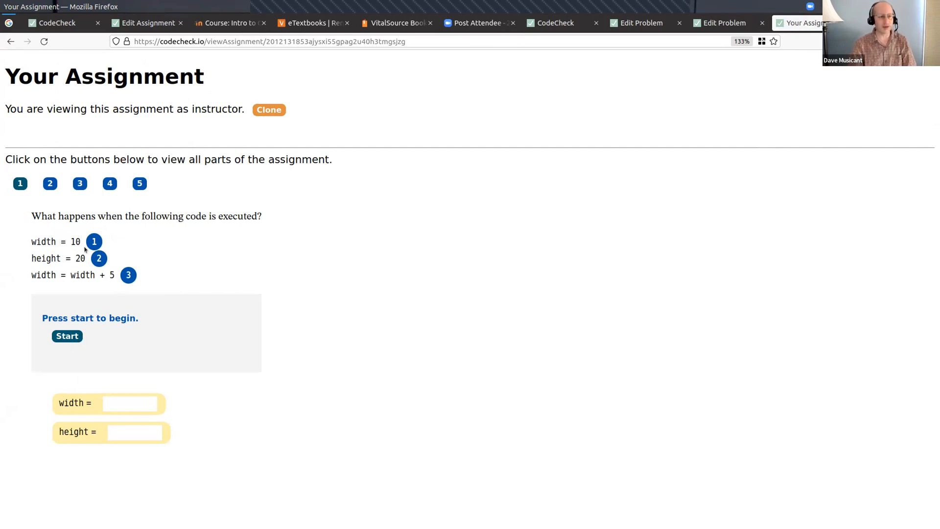
click(68, 336)
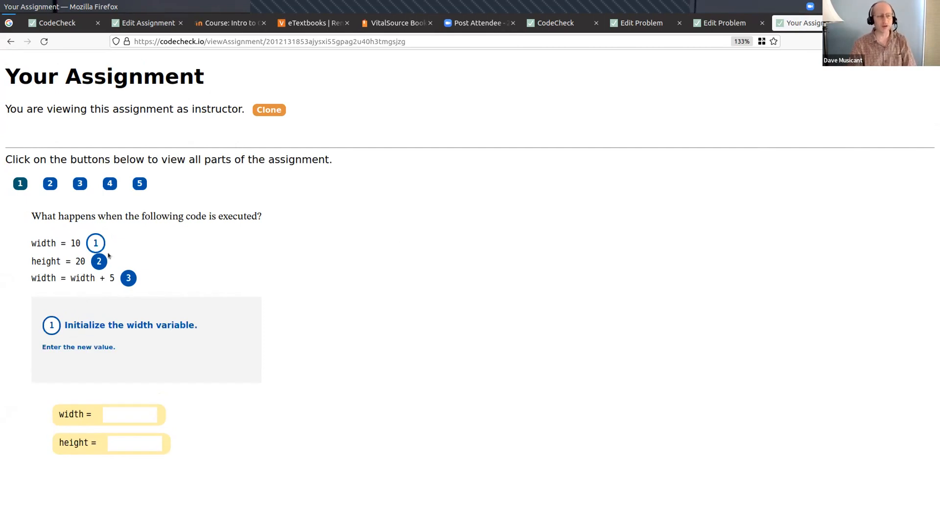
click(133, 414)
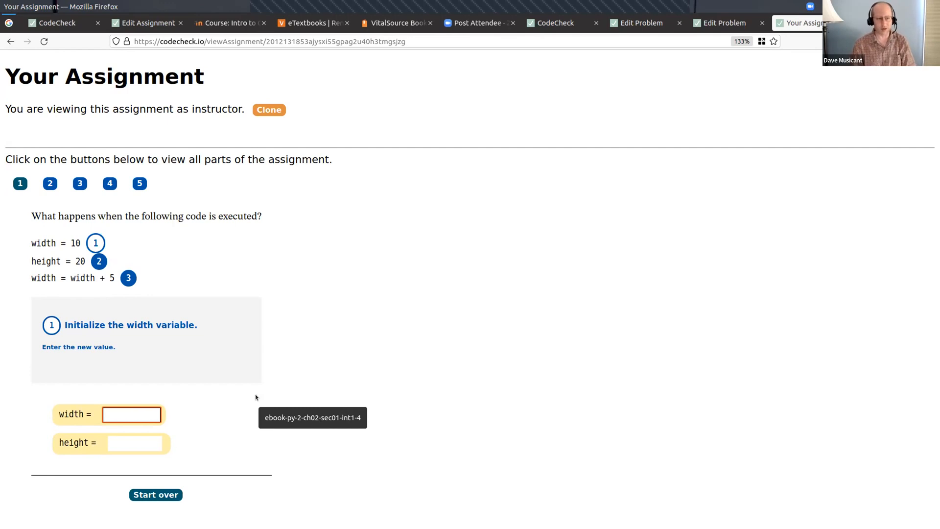
text(10)
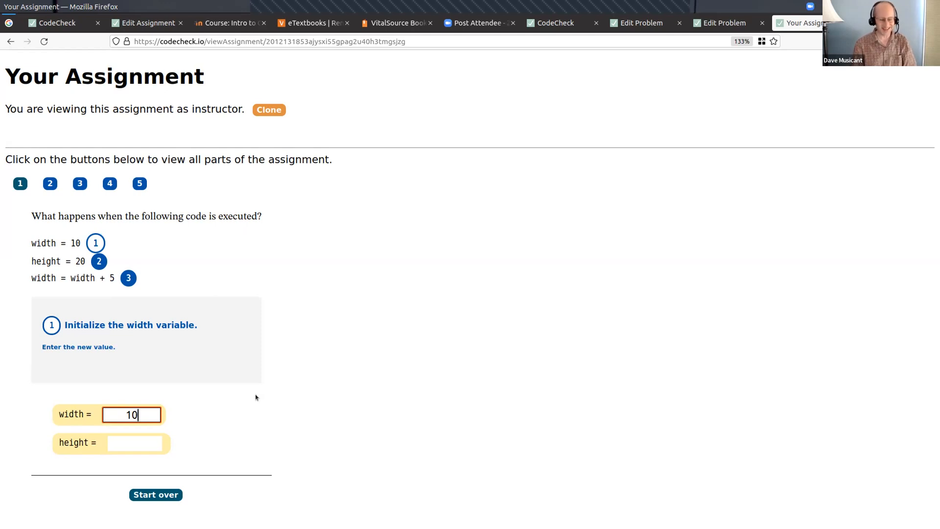
key(Return)
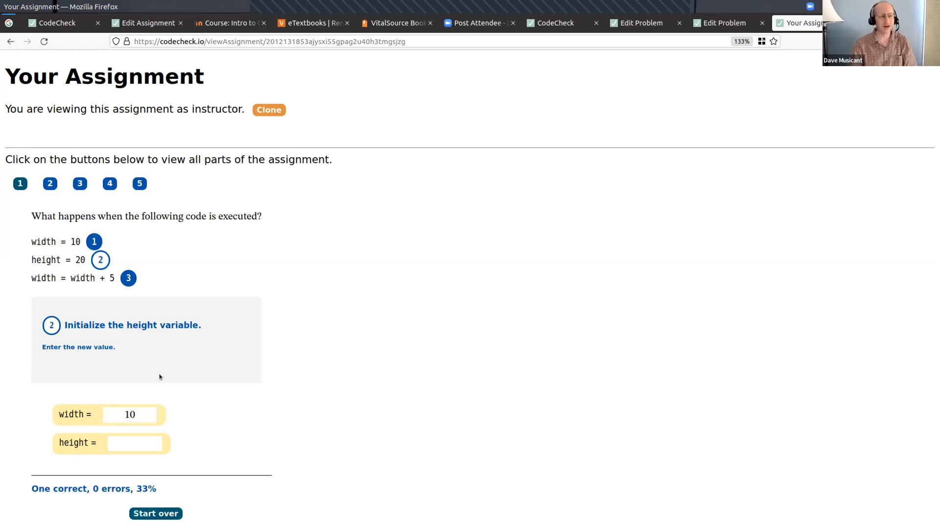
- Finish the code trace by submitting 20 for height and then 15 as the updated width
click(130, 444)
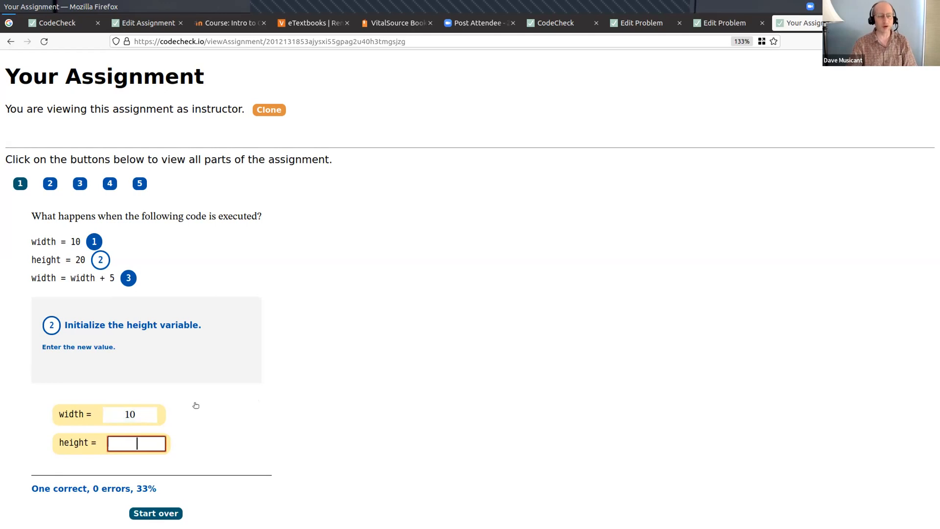
text(20)
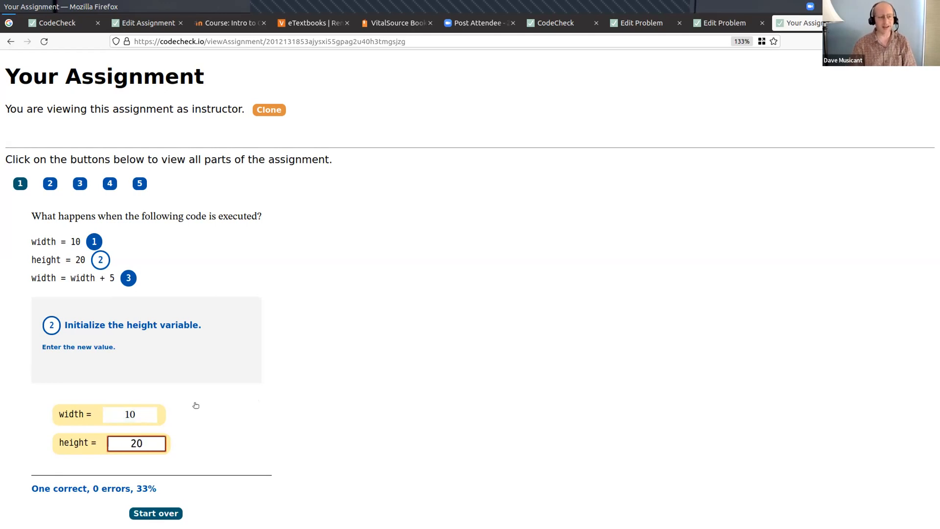
key(Return)
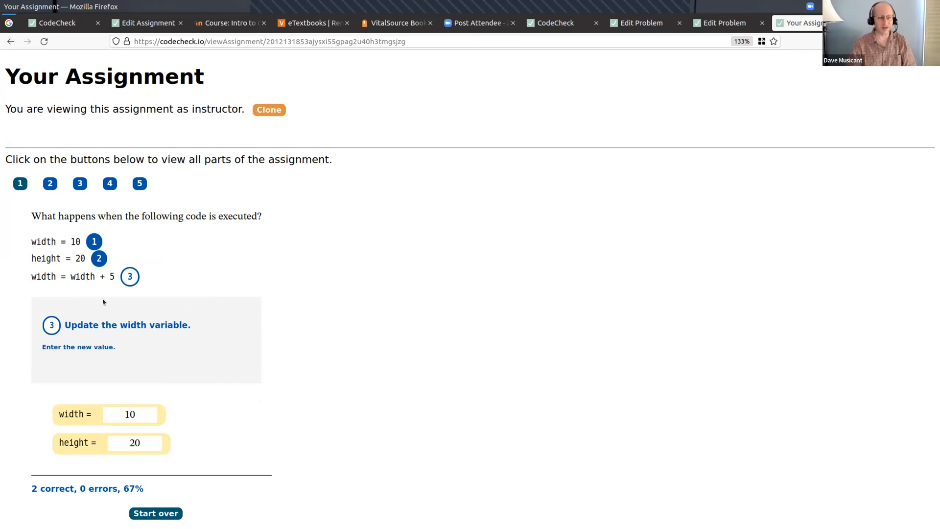
double_click(138, 413)
text(15)
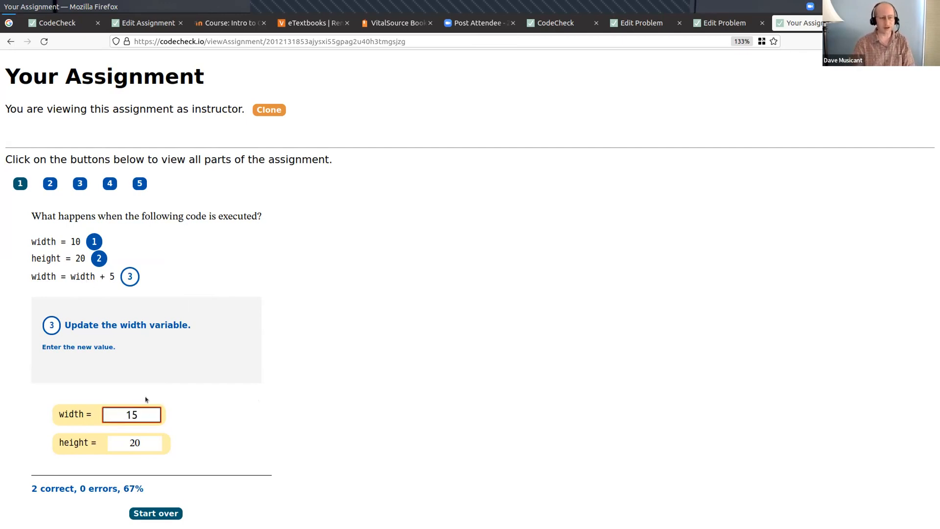
key(Return)
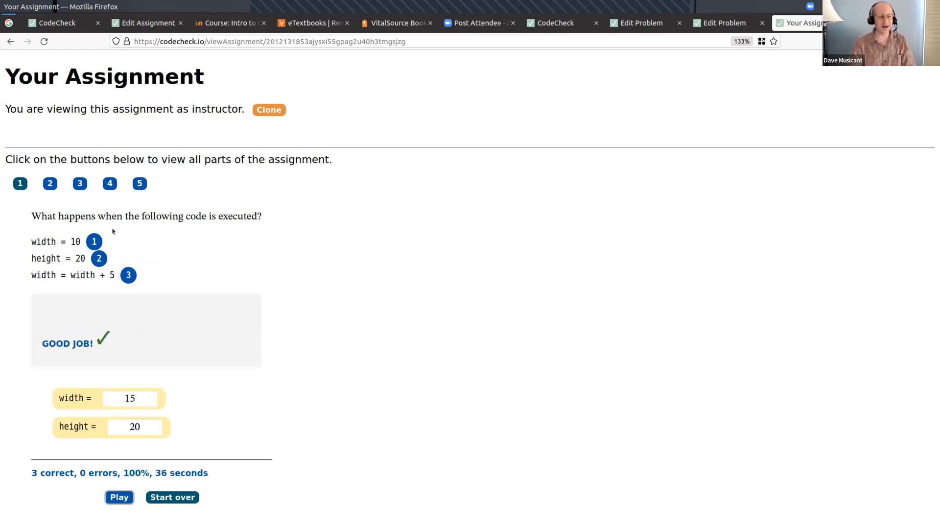
- Start the part 2 rearranging exercise and place numNickels = 15, numDimes = 4 and numQuarters = 12 in the solution, in that order
click(50, 184)
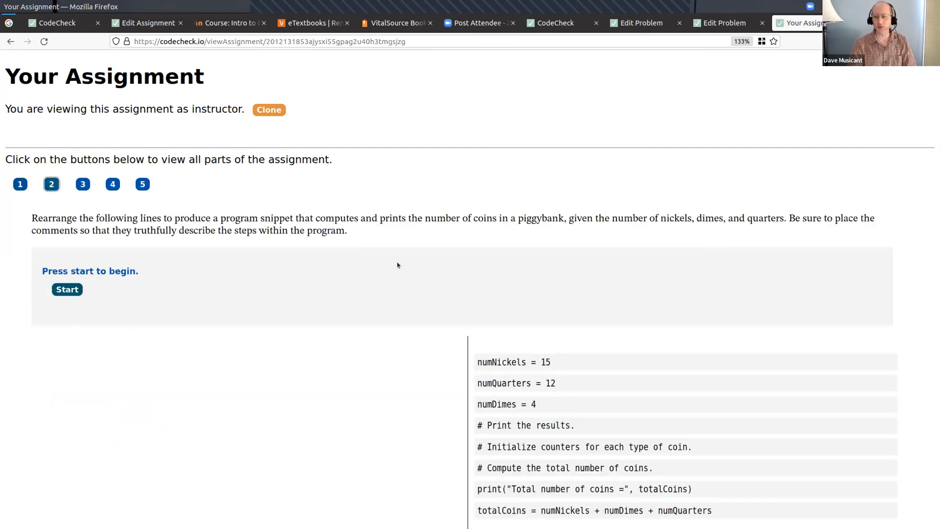
scroll(397, 264, down, 1)
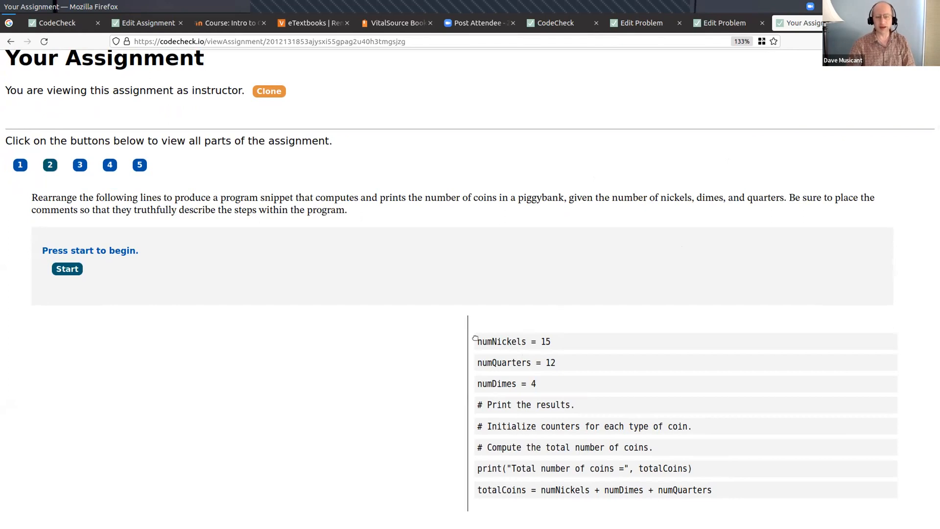
click(62, 268)
drag(476, 338, 49, 329)
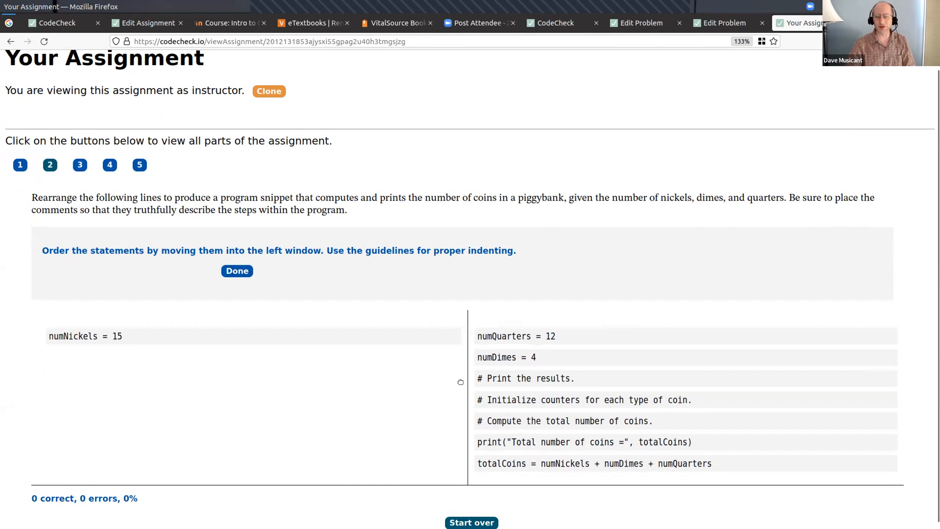
drag(494, 358, 60, 351)
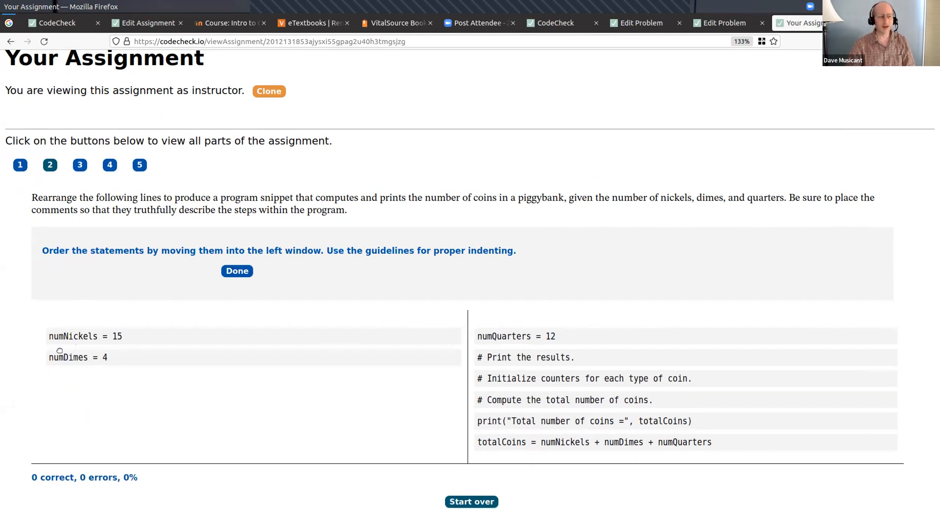
drag(495, 337, 61, 378)
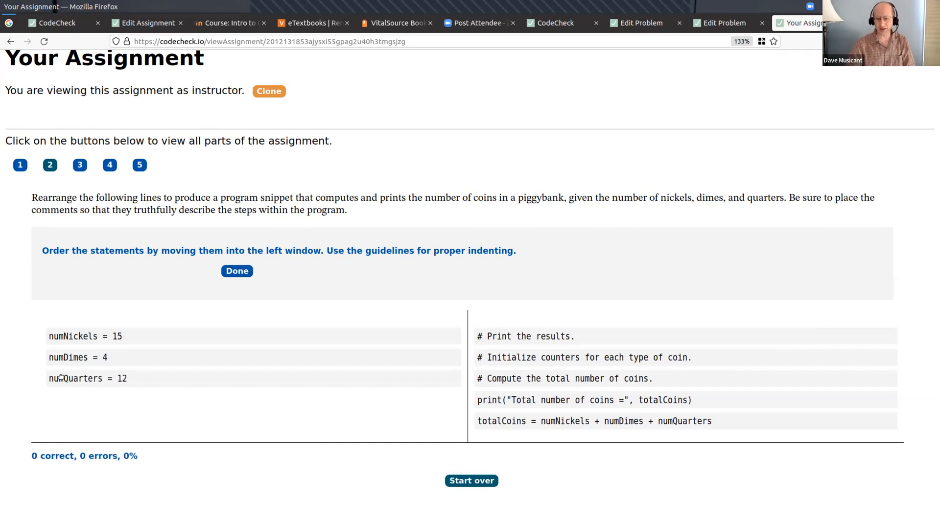
- Add the print statement followed by the totalCoins calculation below the coin variables, and check the arrangement
drag(479, 400, 90, 399)
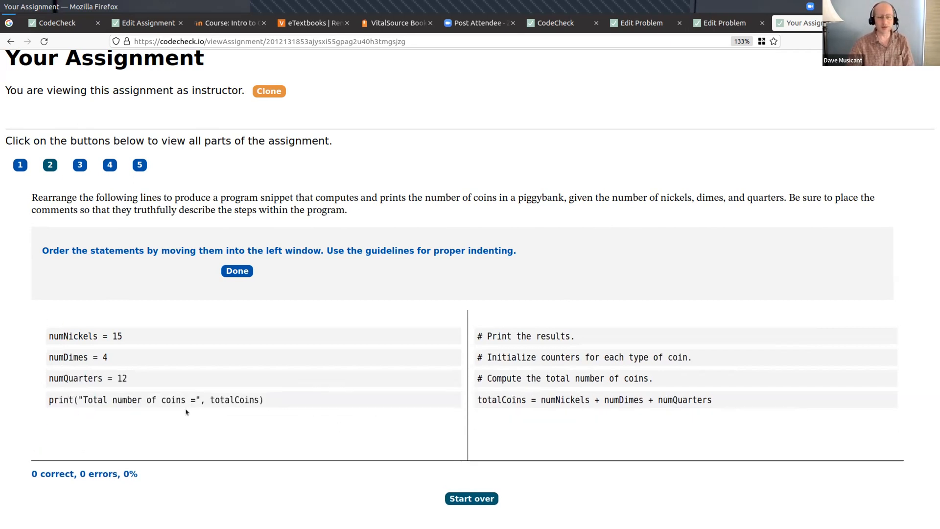
drag(492, 400, 61, 420)
click(237, 269)
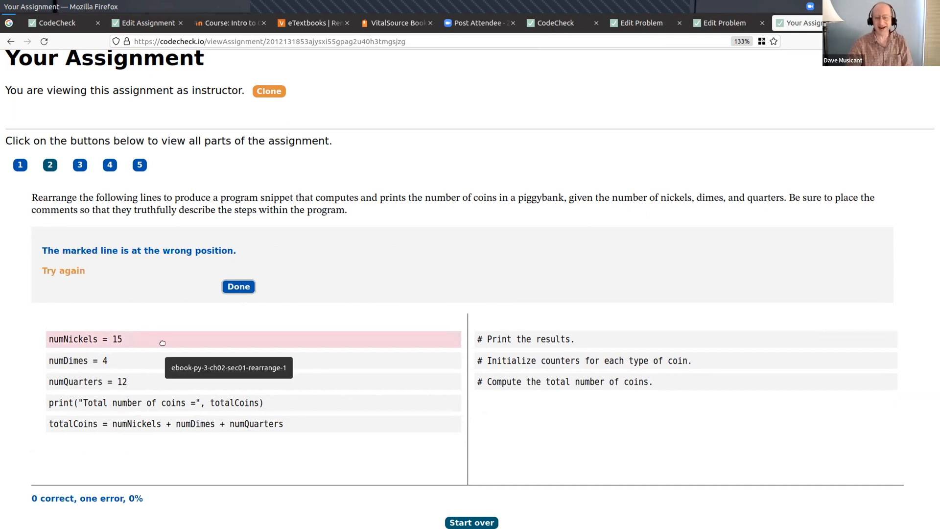
- Insert the initialize comment above numNickels, the print comment above print, and the compute comment above totalCoins, and check the arrangement
drag(497, 360, 59, 322)
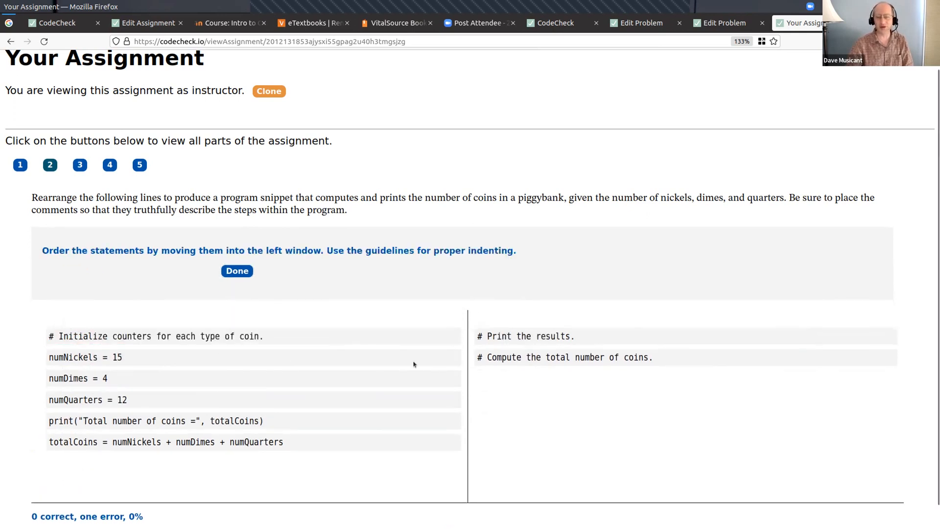
drag(509, 337, 71, 421)
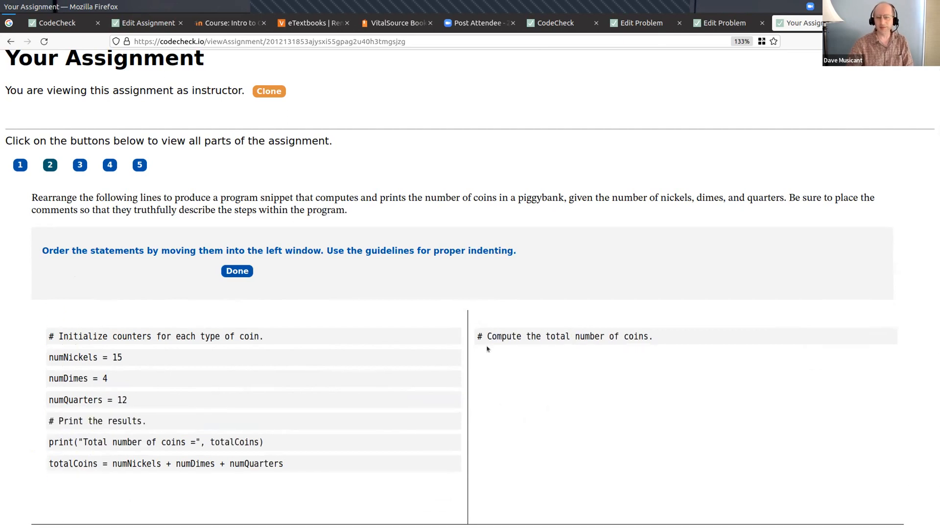
drag(513, 336, 82, 461)
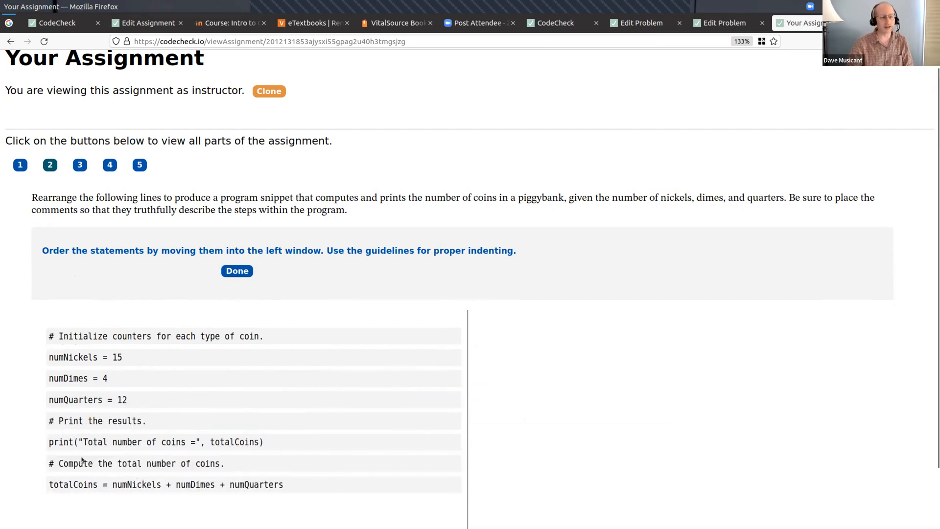
click(238, 271)
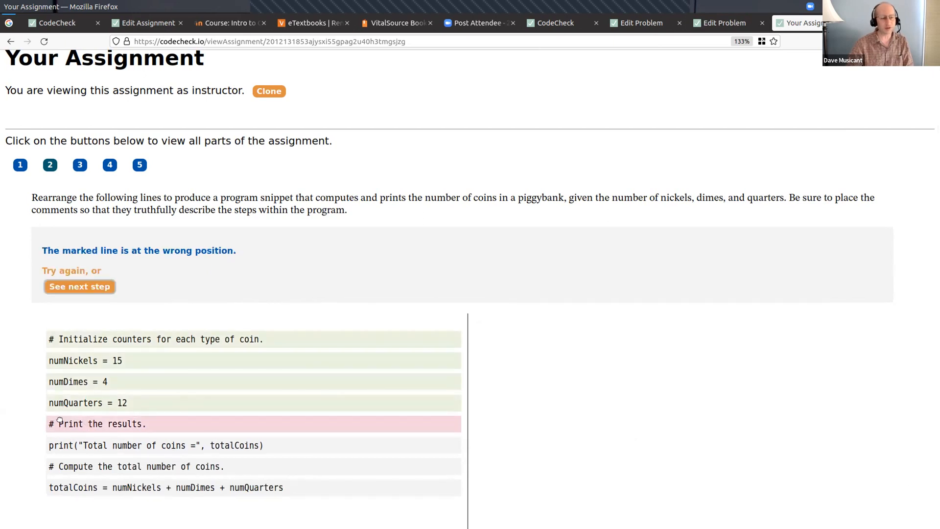
- Move the compute comment and the totalCoins line above the print comment, and check the arrangement again
drag(61, 463, 64, 423)
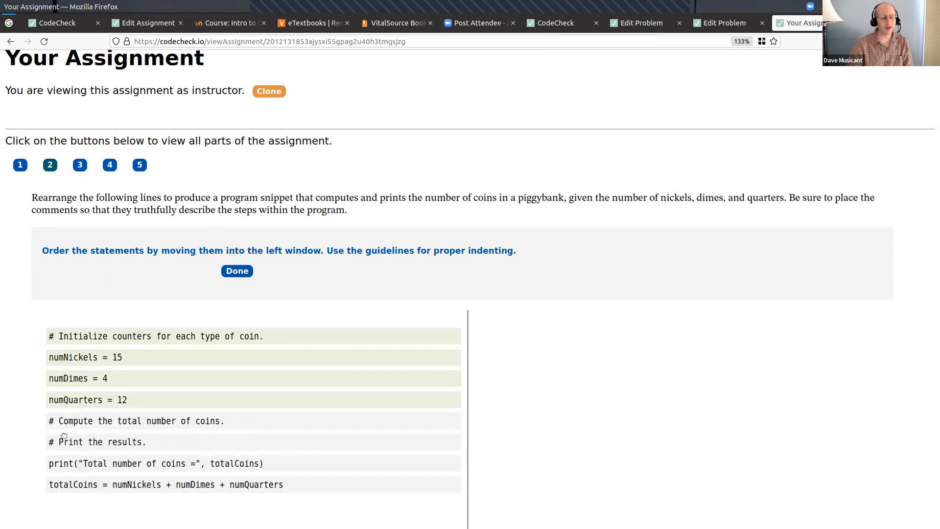
drag(60, 484, 62, 436)
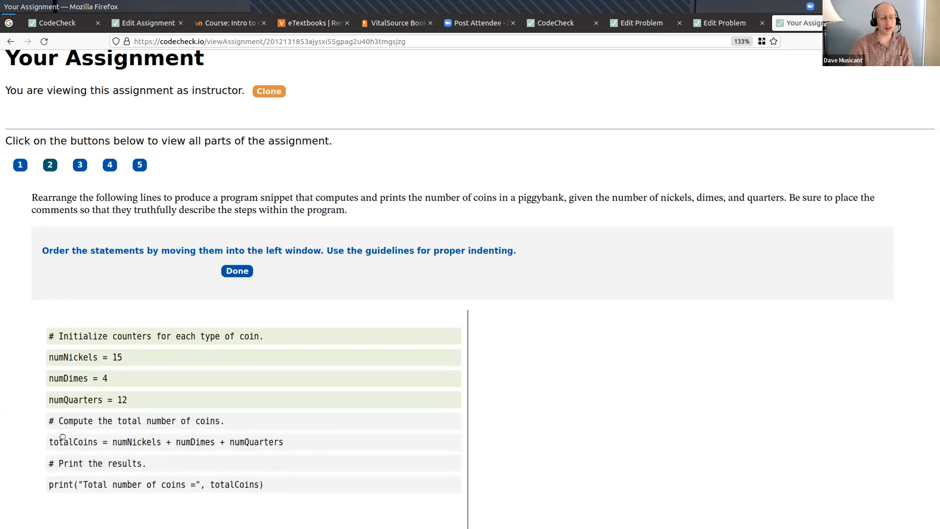
click(229, 272)
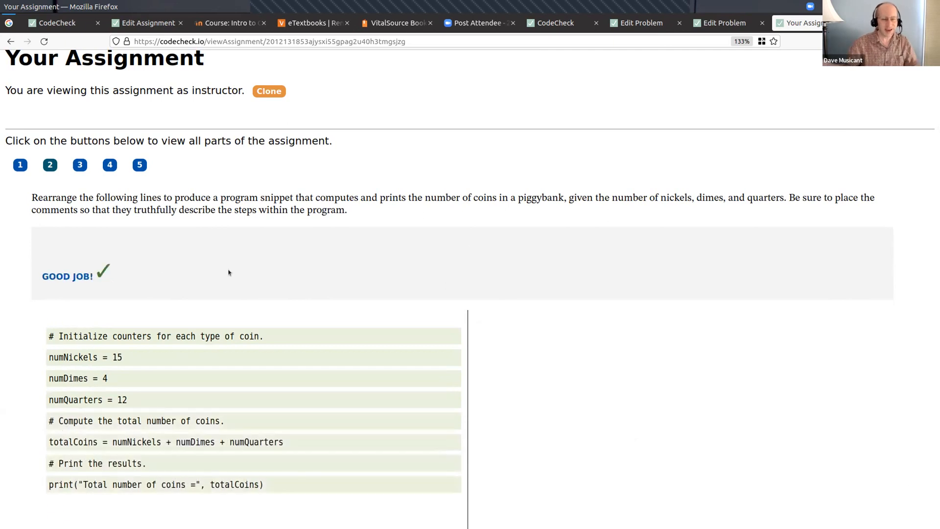
- Open part 3 of the assignment and replace the ". . ." placeholder in rectangle.py with area = width * height
click(79, 166)
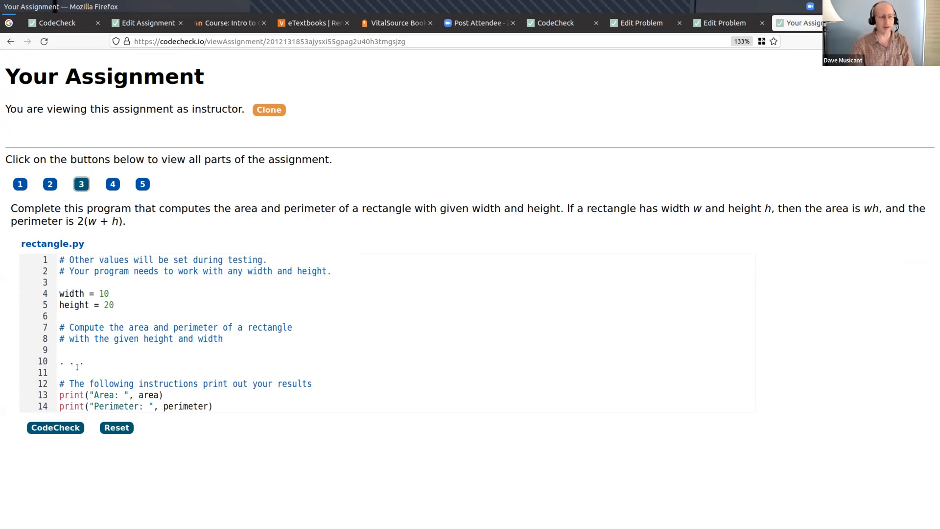
click(58, 359)
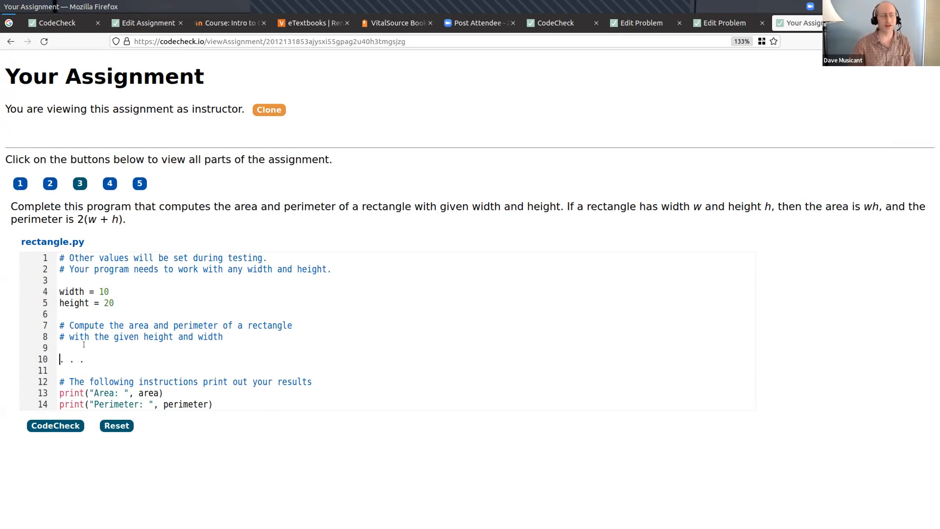
key(shift+End)
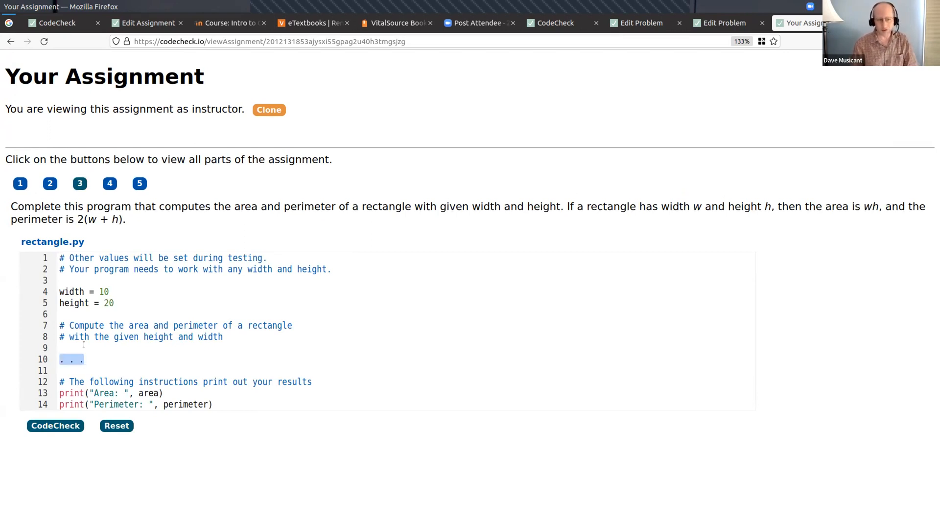
text(area = width * height)
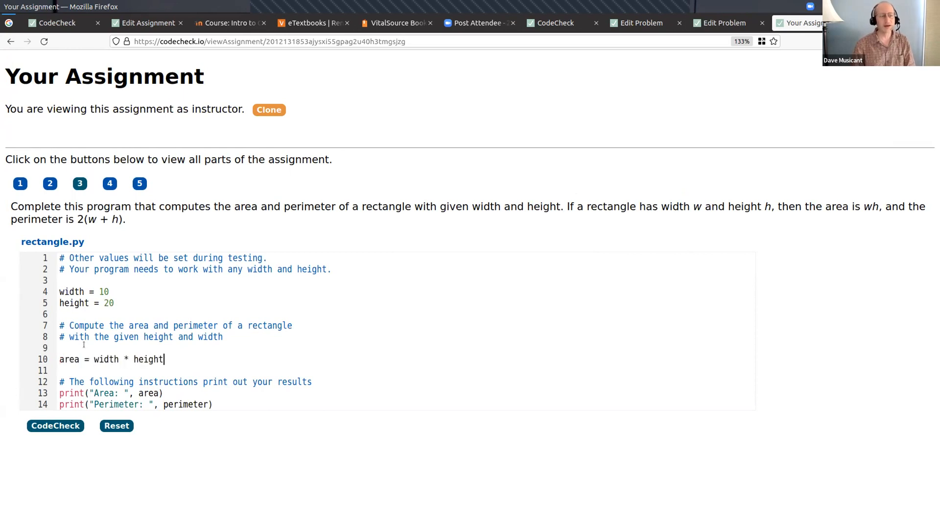
key(Return)
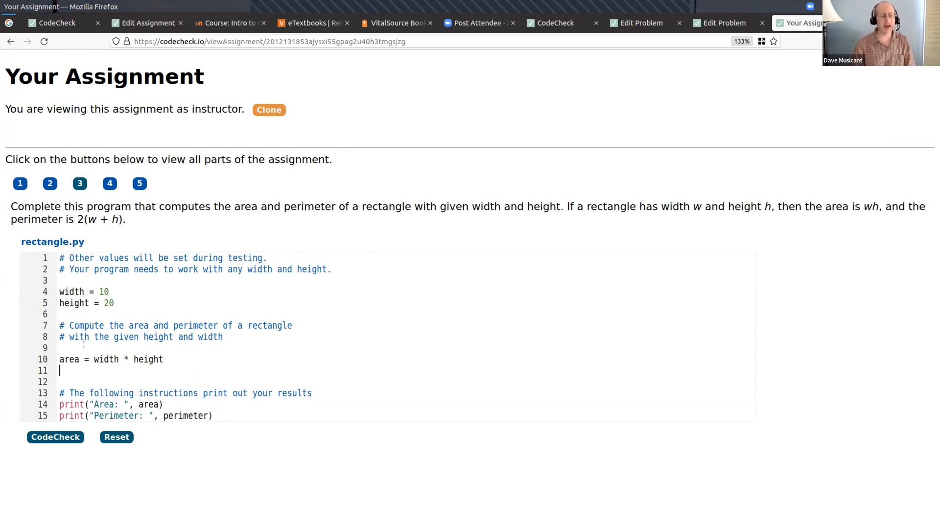
- Add the line perime = 2*width + 2*height below the area calculation, submit rectangle.py for checking, and examine the test output
text(perime)
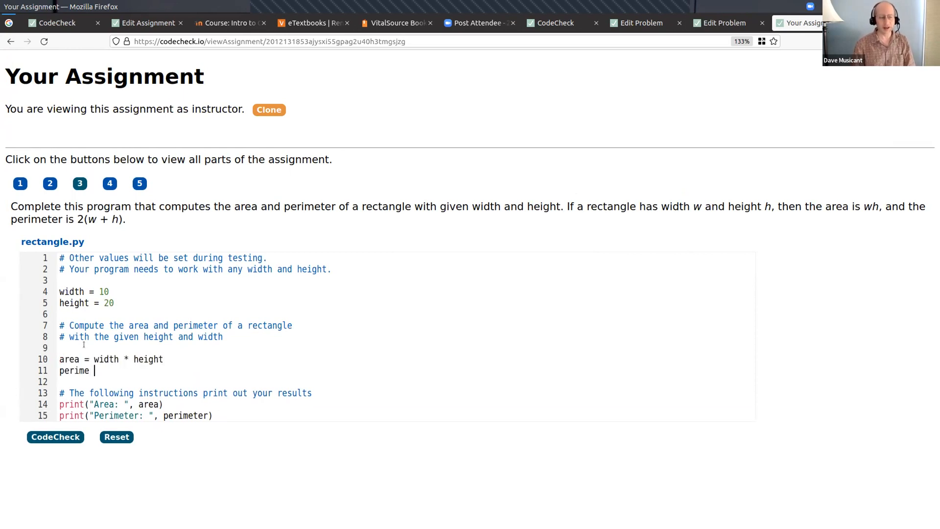
text( = 2*wi)
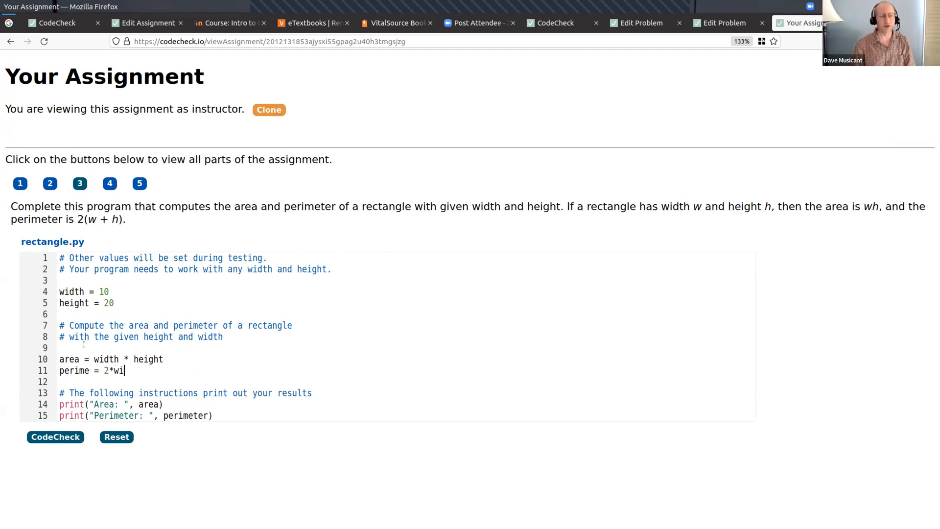
text(dth + 2*height)
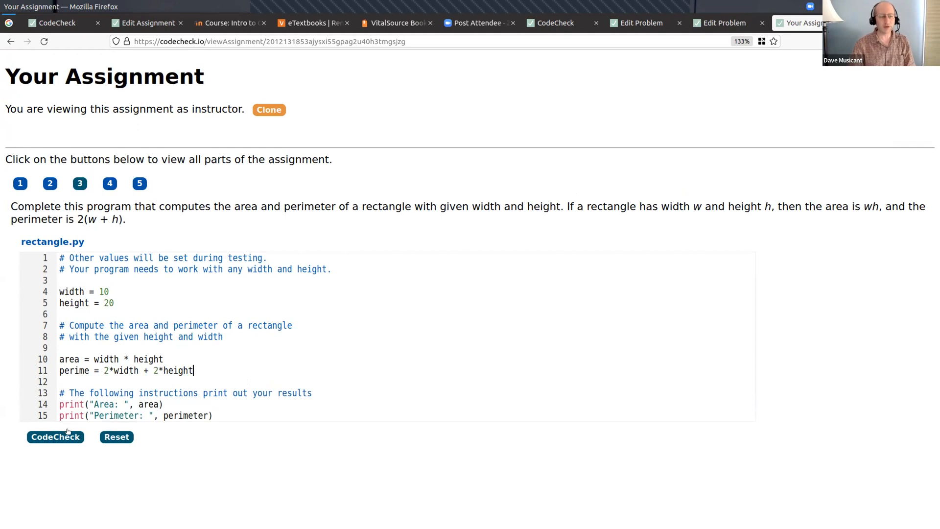
click(69, 437)
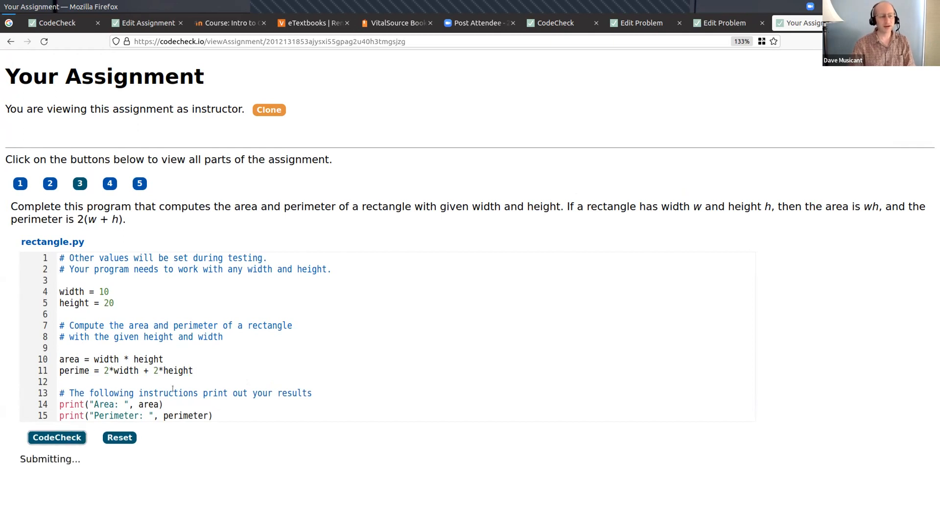
scroll(175, 388, down, 5)
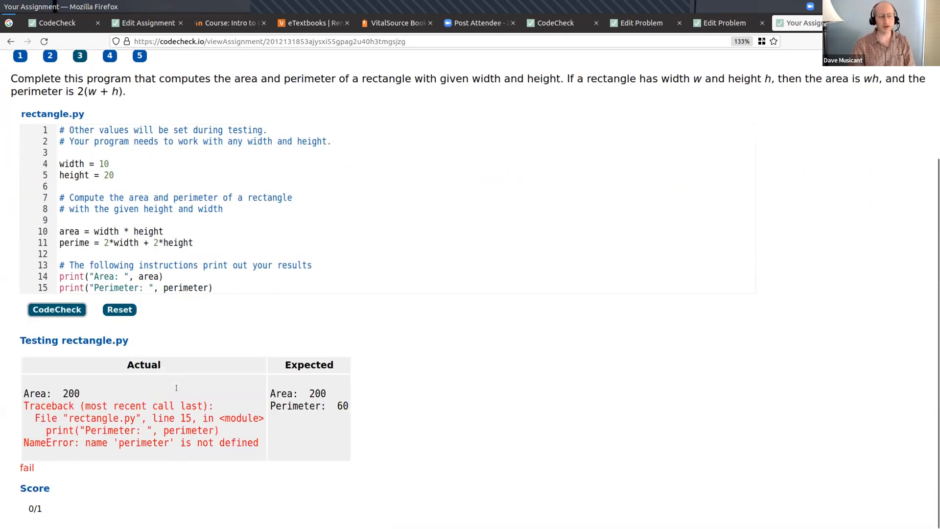
click(116, 439)
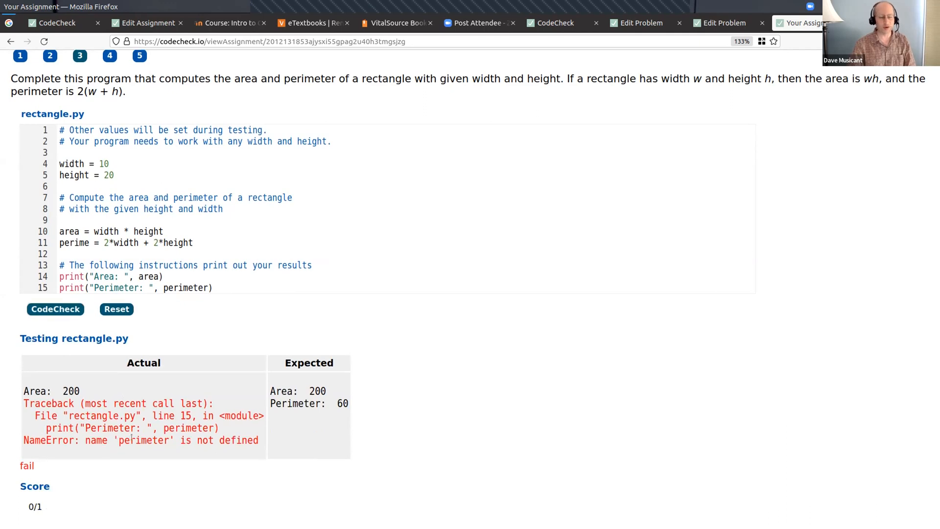
- Complete the variable name on line 11 as perimeter, submit rectangle.py for checking, and examine the printed area
click(89, 243)
text(ter)
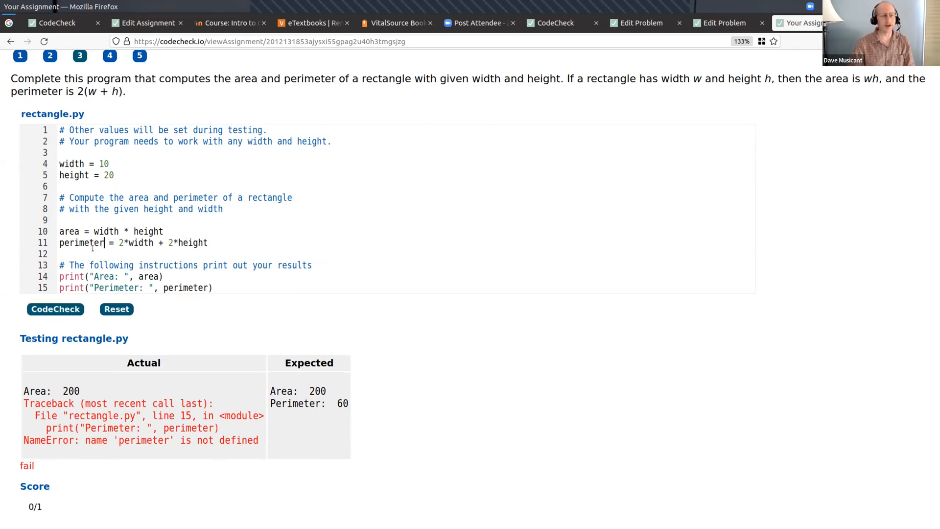
click(68, 310)
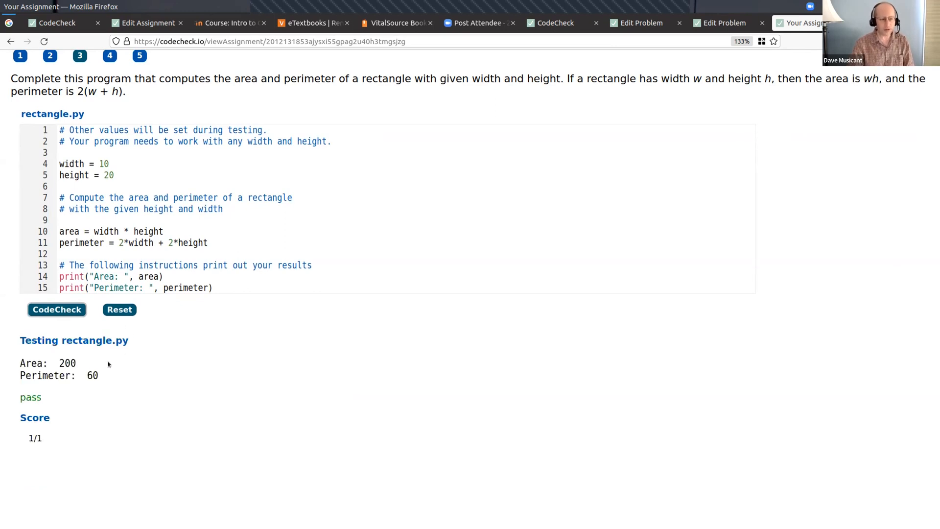
drag(62, 361, 76, 364)
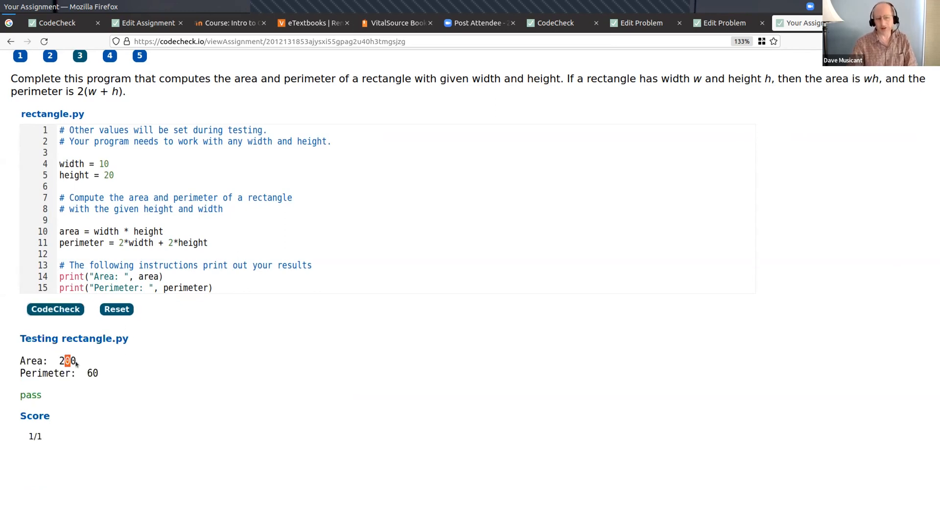
- Misspell the line 11 variable as perimeer by removing its t, and submit rectangle.py for checking
click(94, 242)
key(BackSpace)
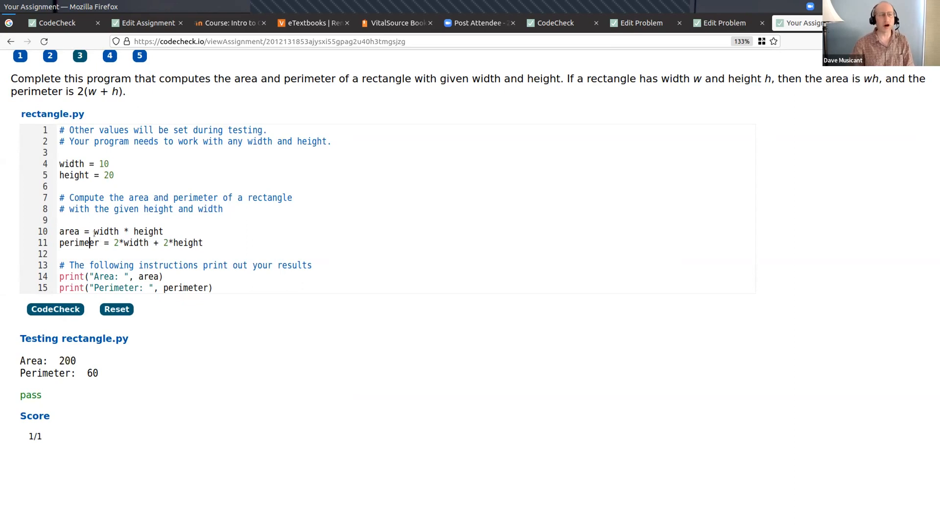
click(54, 311)
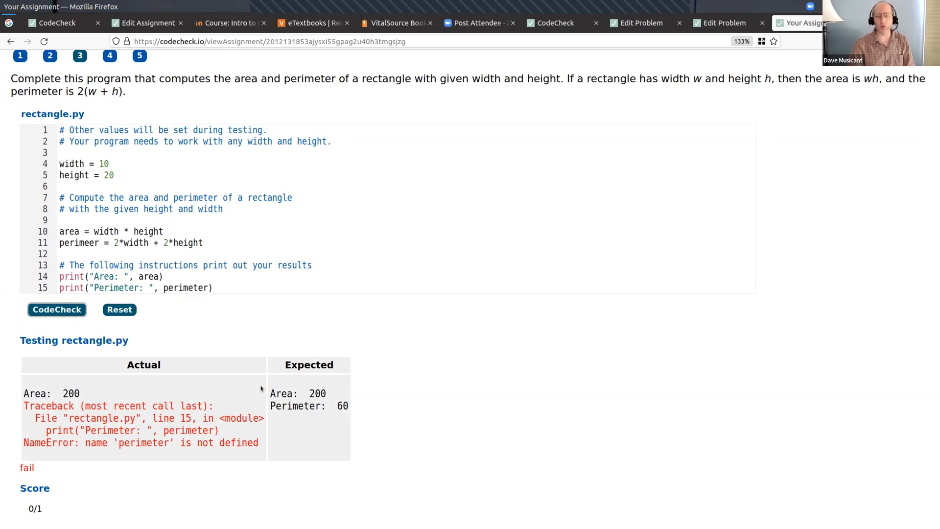
- Restore the missing t so the line 11 variable reads perimeter, and submit rectangle.py for checking again
click(89, 242)
text(t)
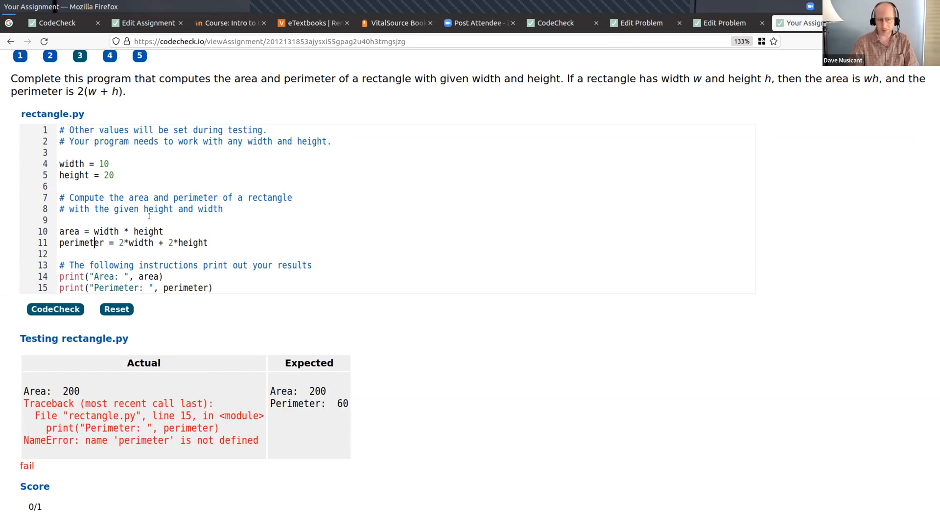
click(61, 308)
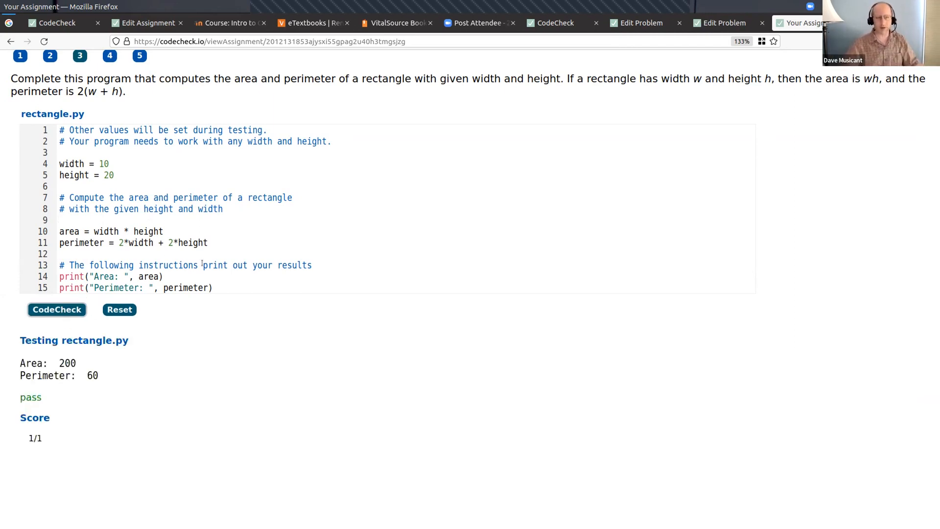
- Switch to the codecheck.pdf presentation and advance to the Parsons problems slide on page 4
scroll(212, 145, up, 3)
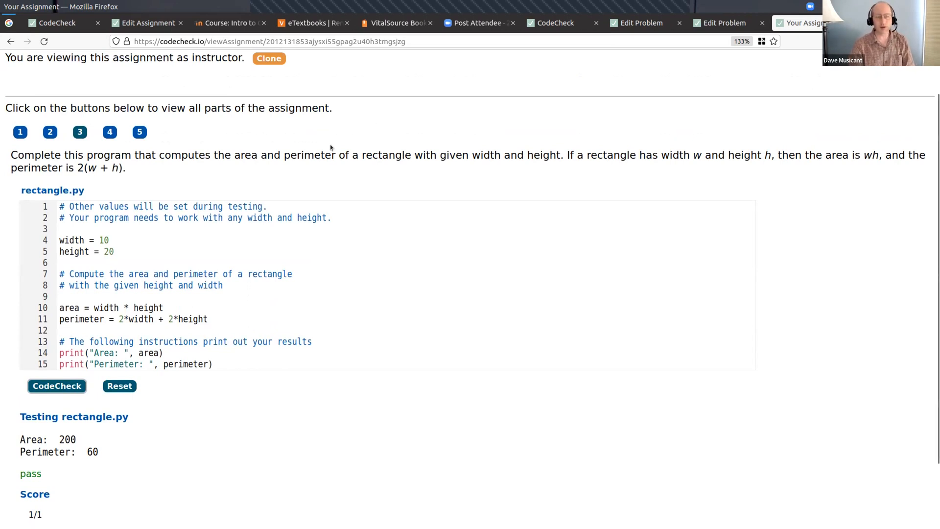
key(alt+Tab)
key(Right)
key(Right)
key(Right)
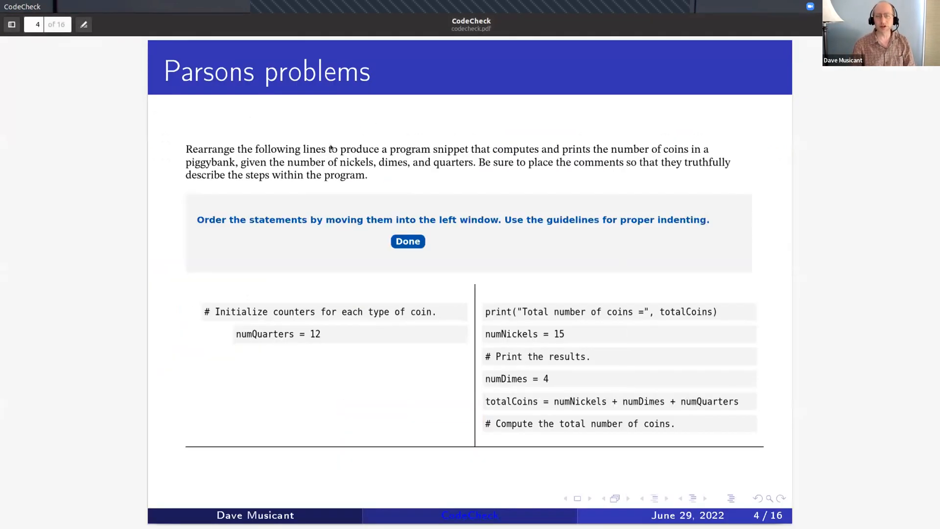
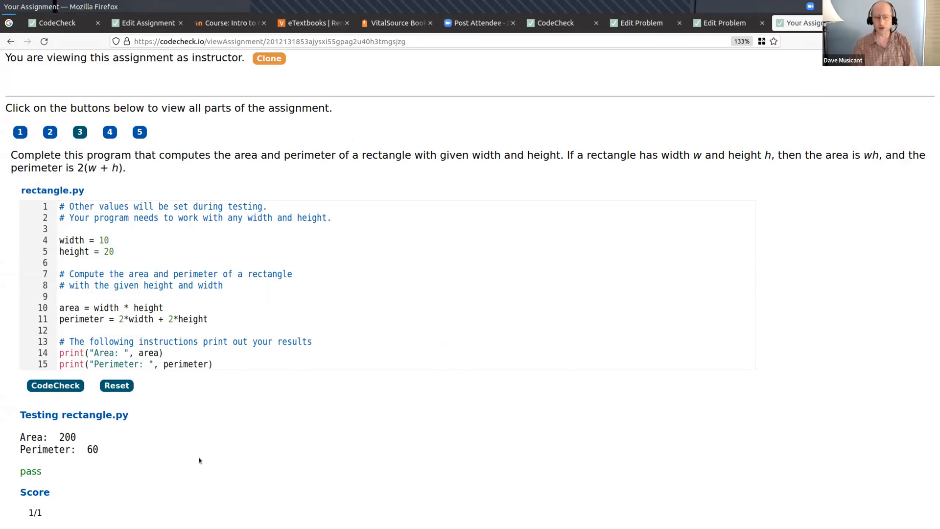
- Advance the codecheck.pdf presentation to the Create an assignment in CodeCheck slide on page 7, and return to Firefox
key(alt+Tab)
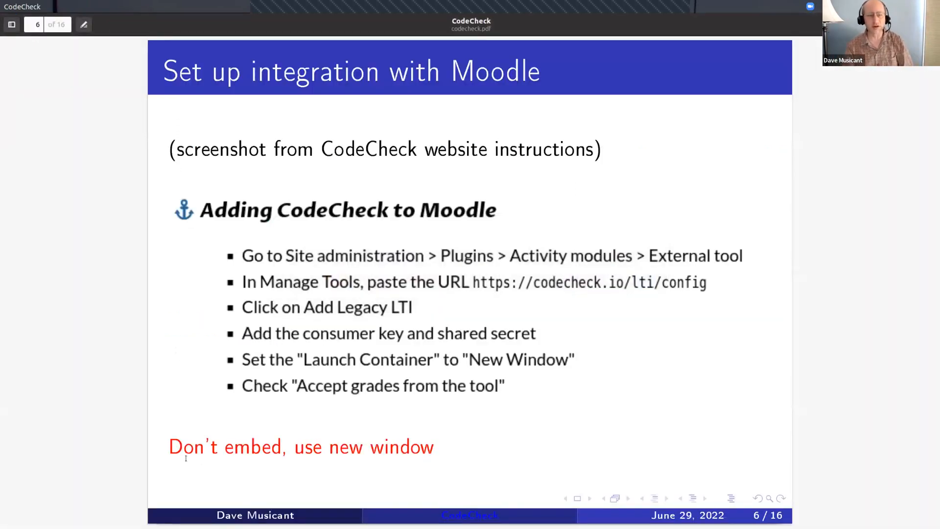
key(Right)
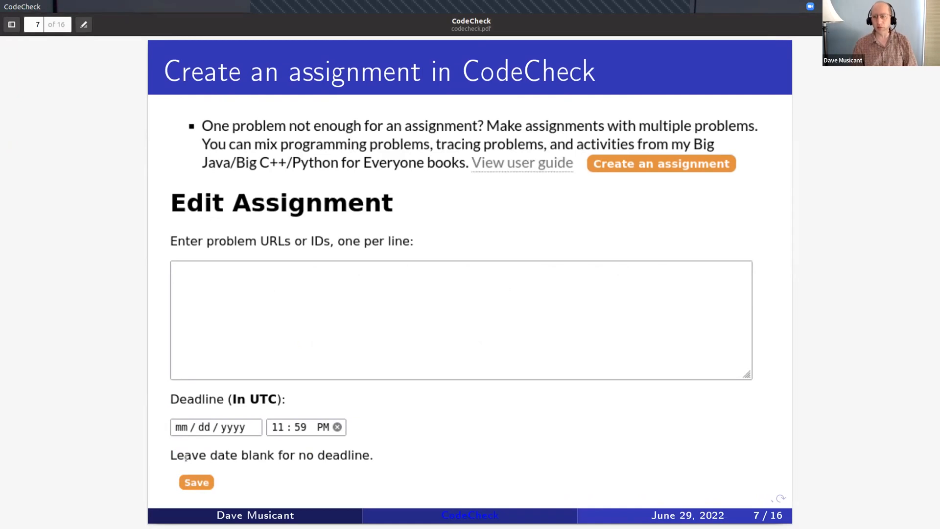
key(alt+Tab)
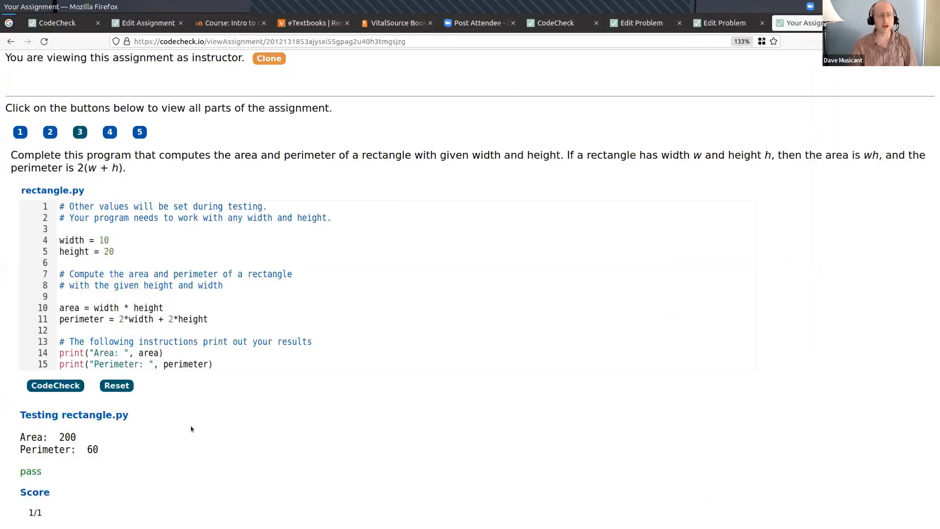
- Cut the assignment address back to codecheck.io to reach the CodeCheck home page, and start creating an assignment
scroll(196, 416, up, 2)
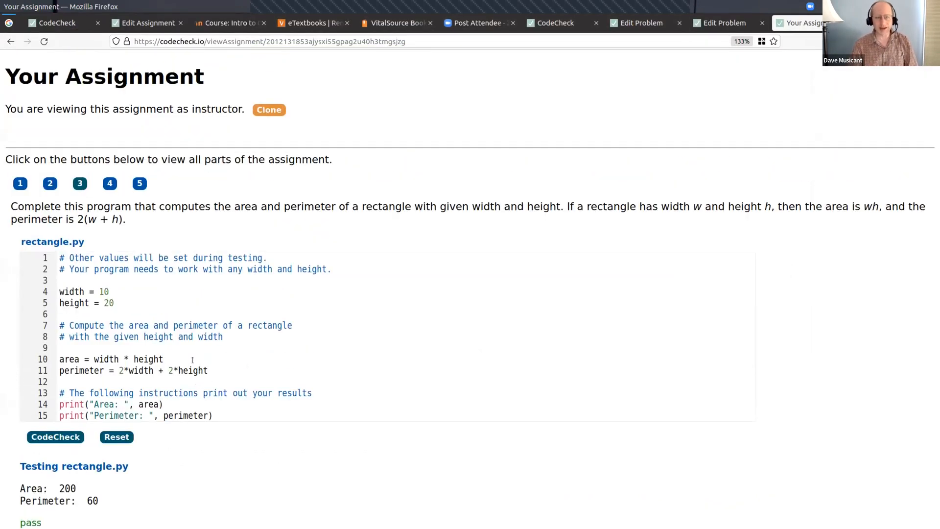
click(273, 43)
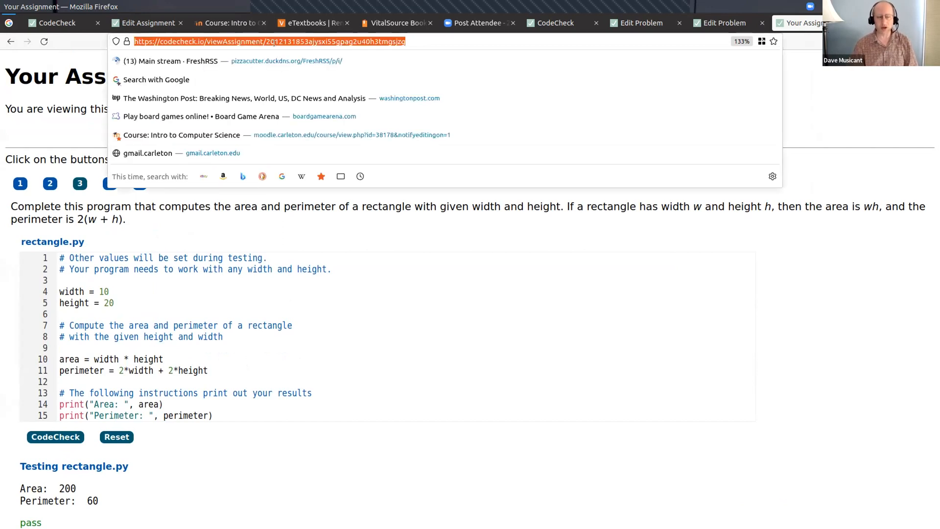
key(Return)
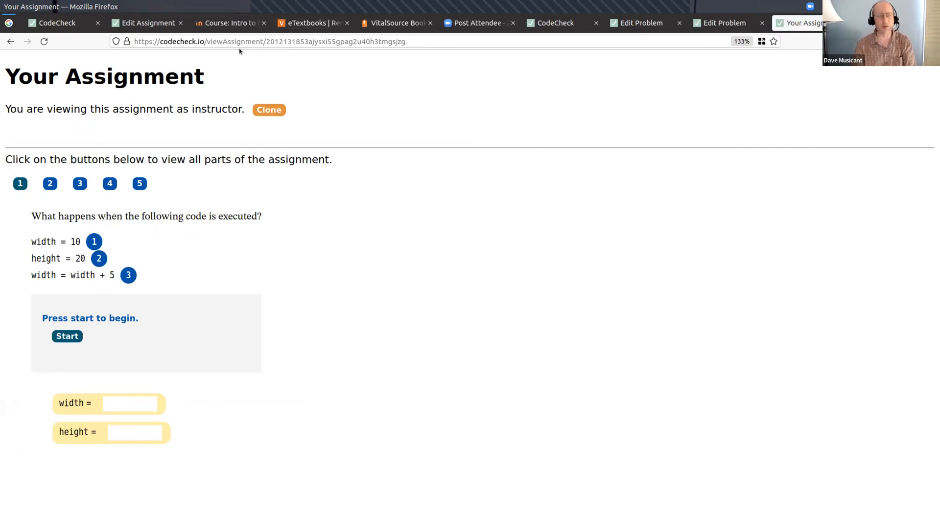
click(210, 40)
click(208, 40)
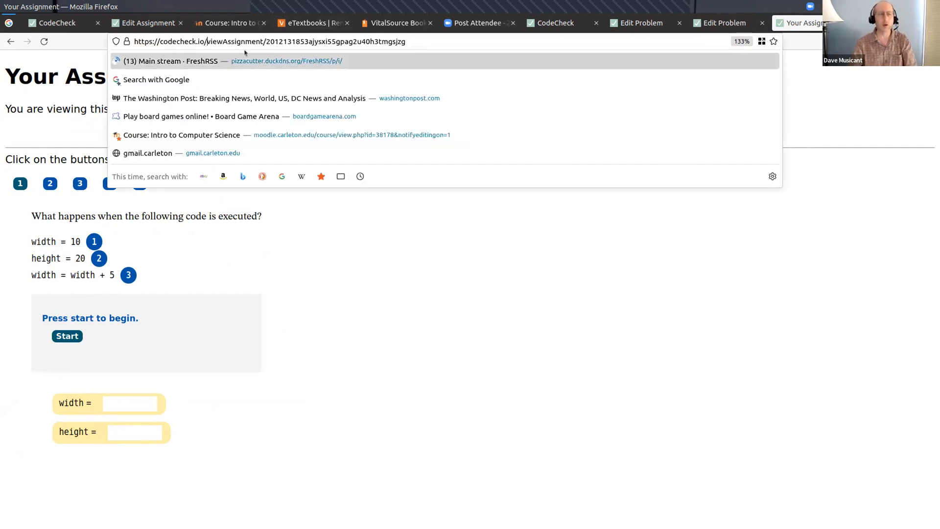
key(shift+End)
key(BackSpace)
key(Return)
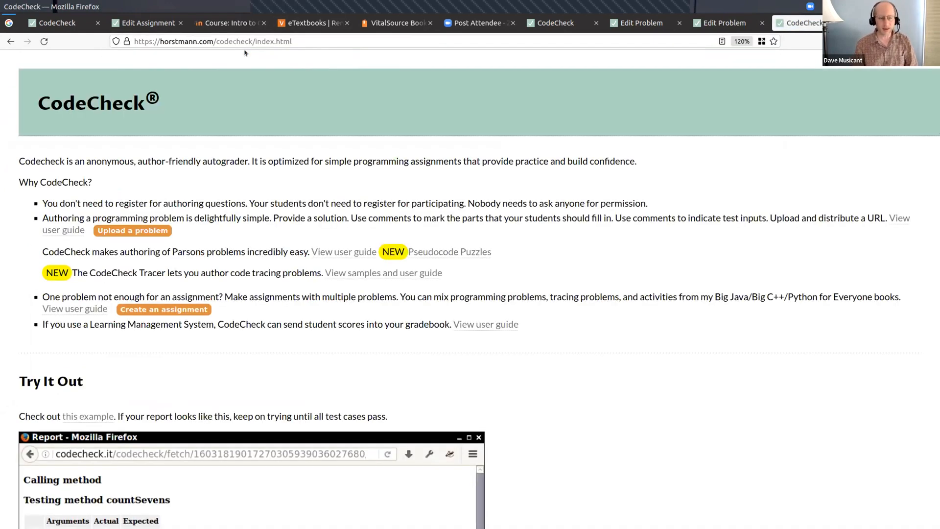
click(163, 310)
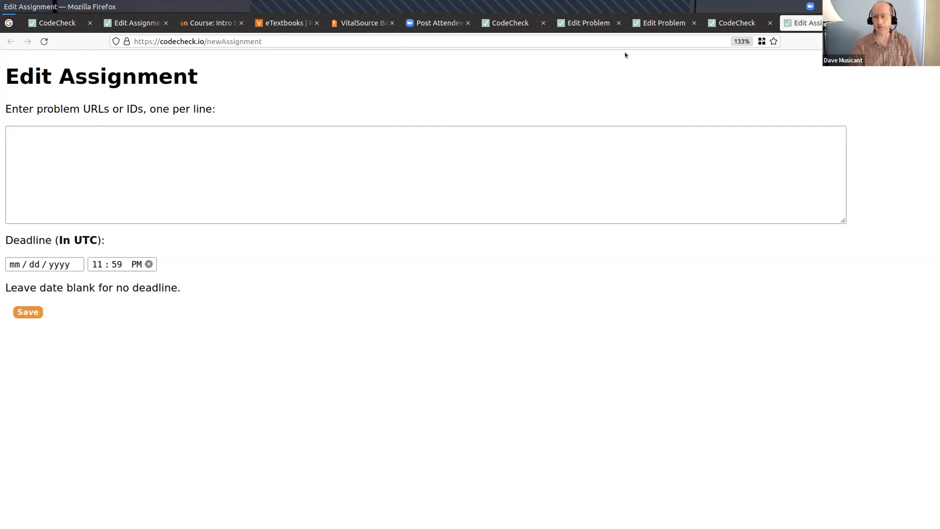
- Open the CodeCheck home page at horstmann.com/codecheck in a new tab
key(ctrl+t)
text(code)
key(Down)
key(Return)
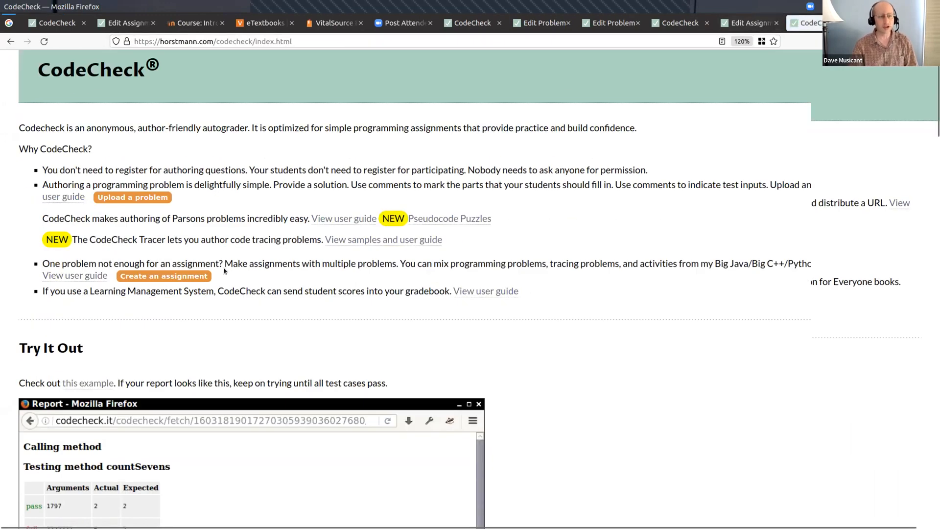
- Go to the Python exercises and open problem 7 under Branches Without Functions
scroll(232, 270, down, 5)
scroll(231, 271, down, 10)
click(75, 154)
scroll(220, 206, down, 10)
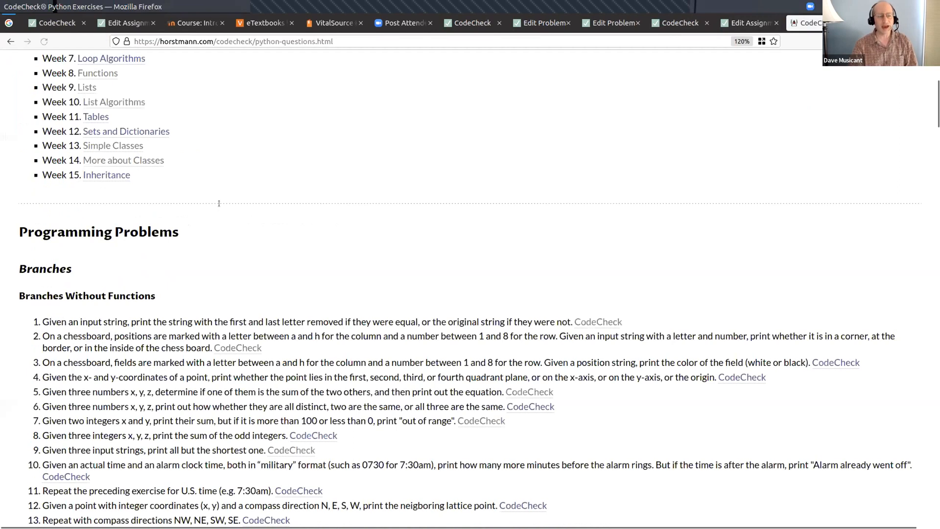
click(482, 219)
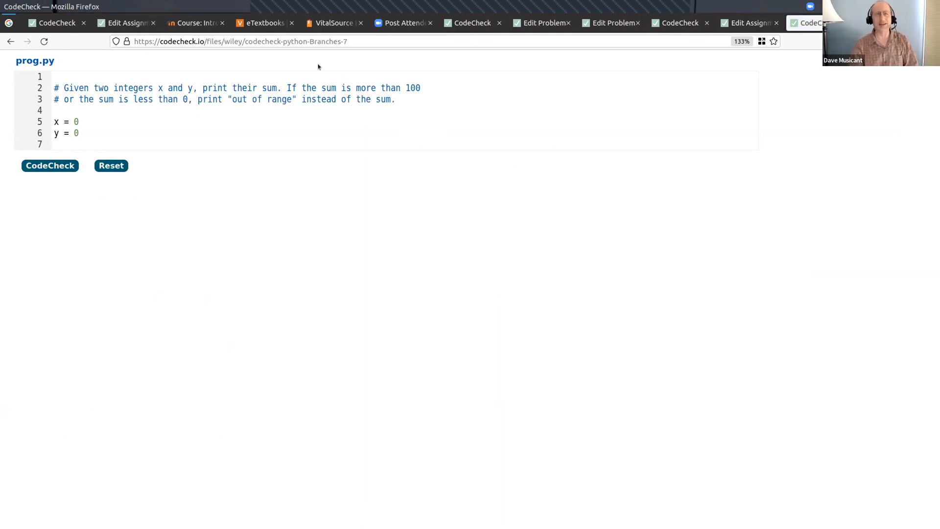
key(ctrl+l)
key(ctrl+c)
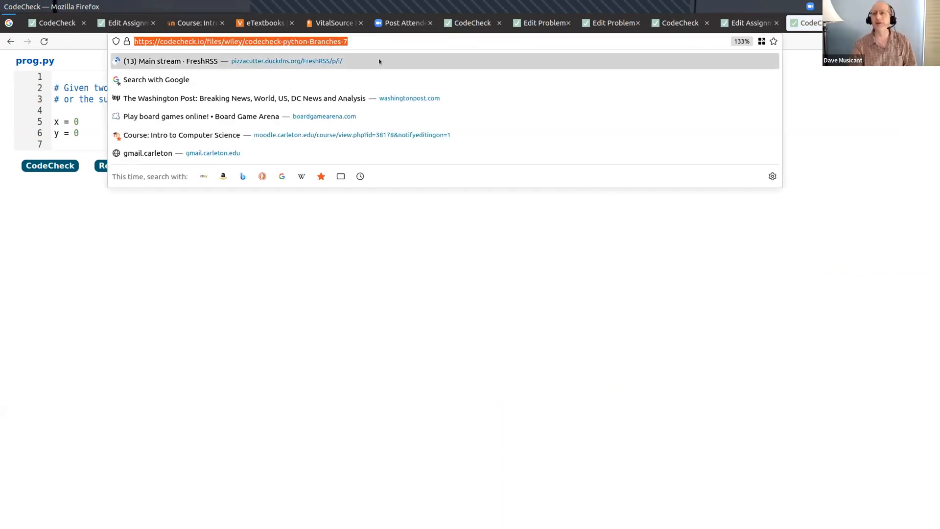
click(749, 23)
click(303, 138)
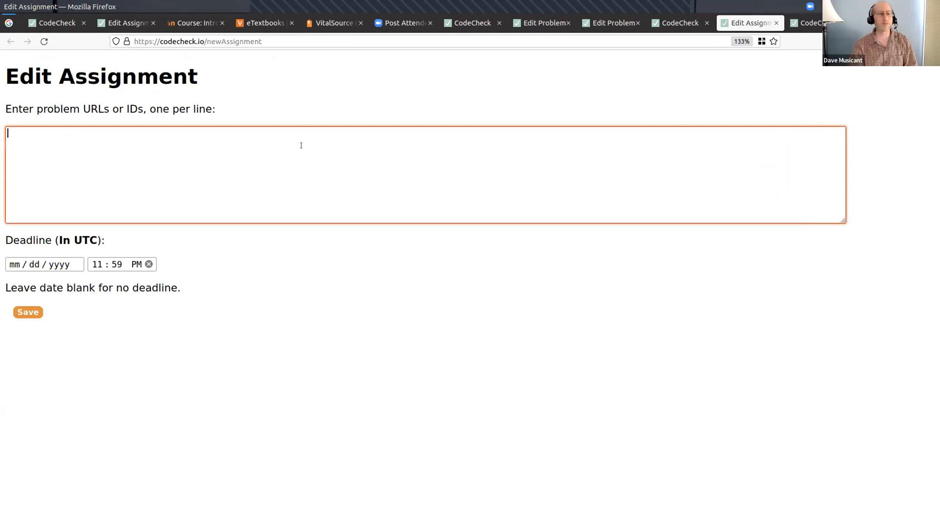
key(ctrl+v)
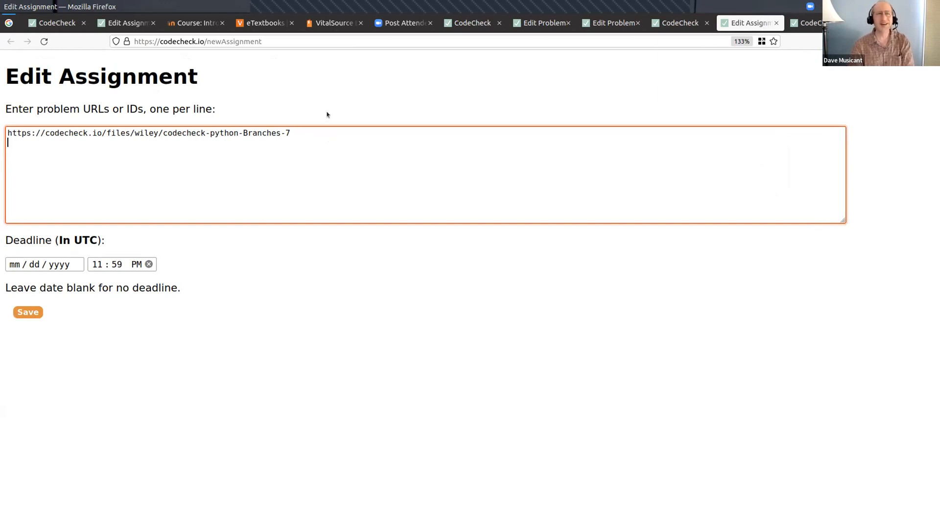
- View the VitalSource store page and return to the open Python For Everyone, Enhanced eText
click(332, 23)
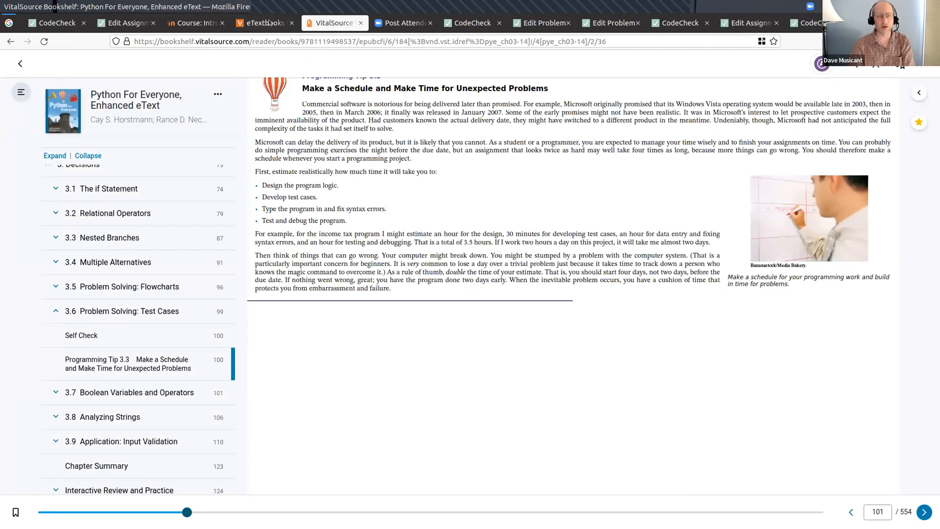
click(269, 23)
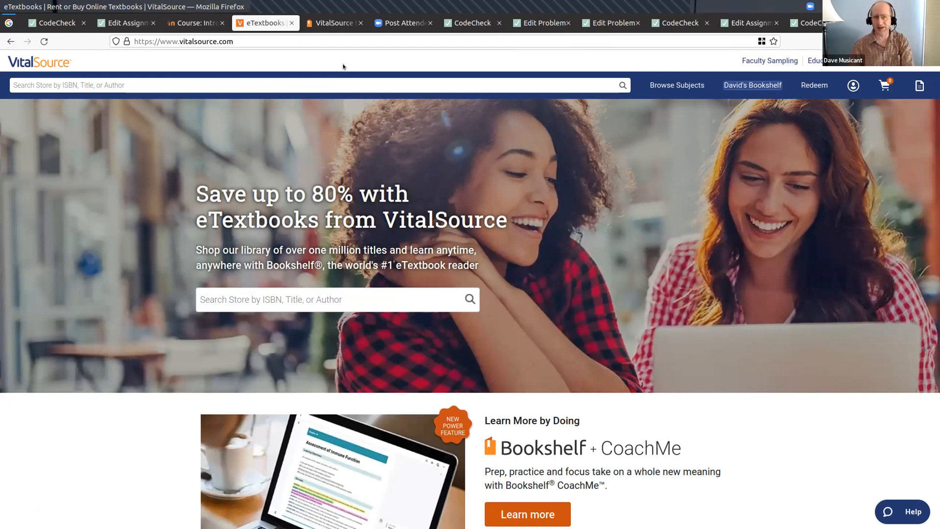
click(333, 24)
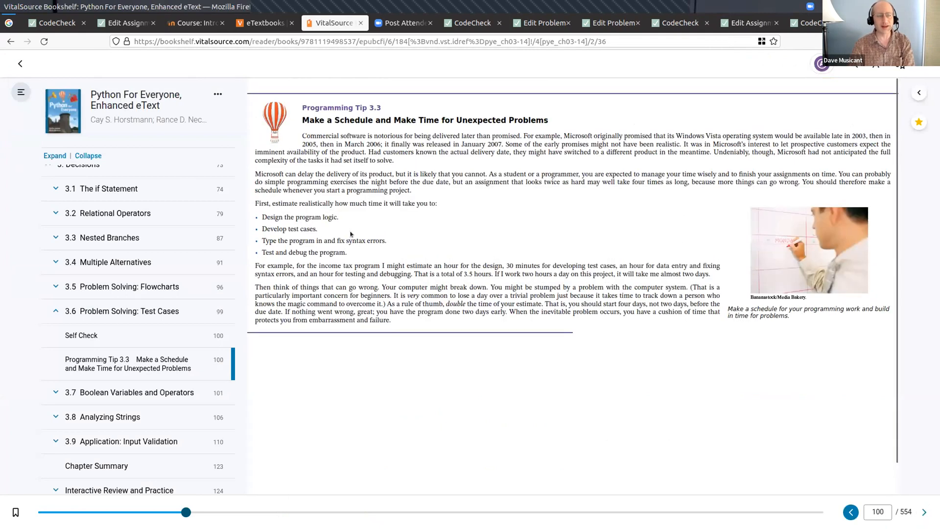
- Expand chapter 6 Lists and section 6.5 Problem Solving: Adapting Algorithms in the eText contents, and open its Self Check
scroll(101, 217, down, 3)
scroll(101, 217, down, 3)
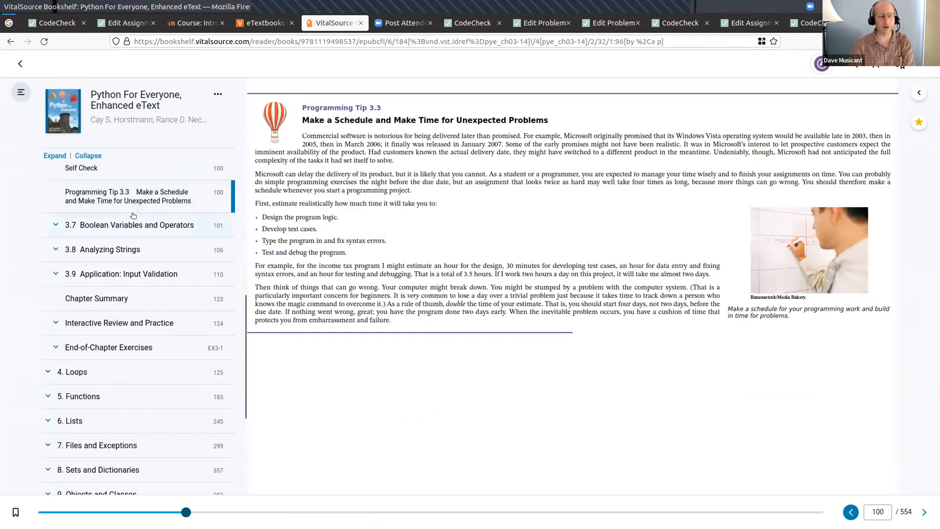
scroll(129, 228, down, 3)
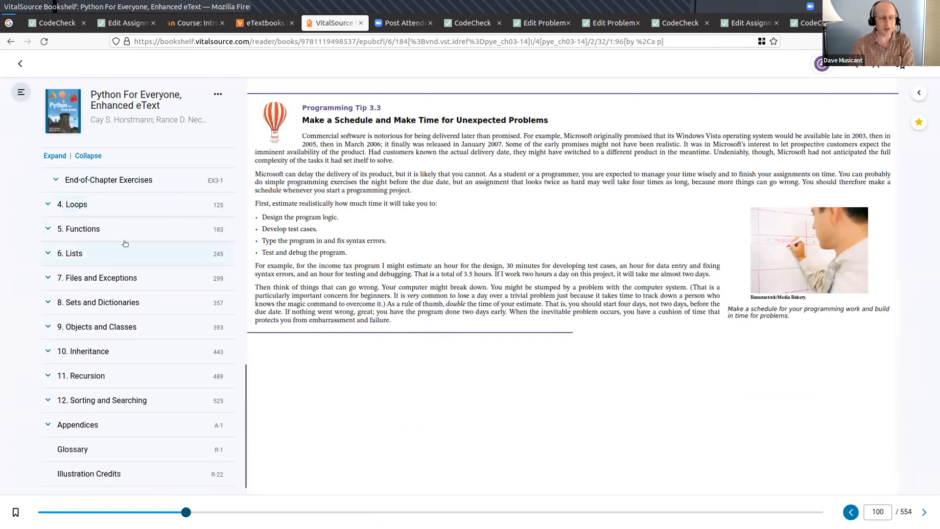
click(48, 253)
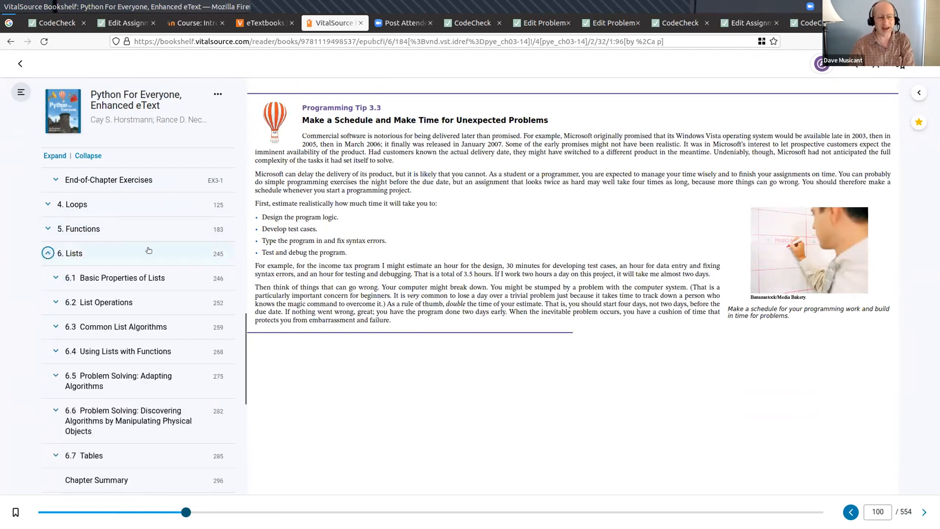
scroll(148, 250, down, 1)
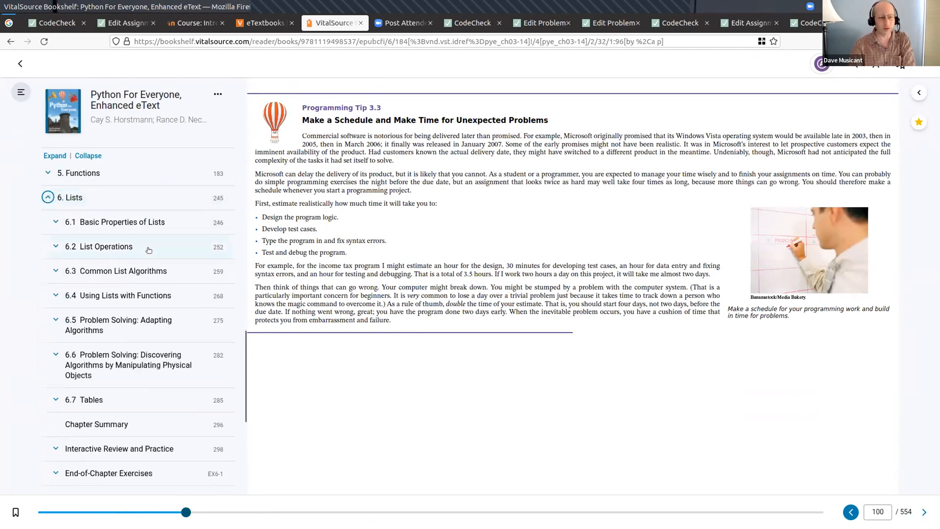
click(53, 320)
click(83, 354)
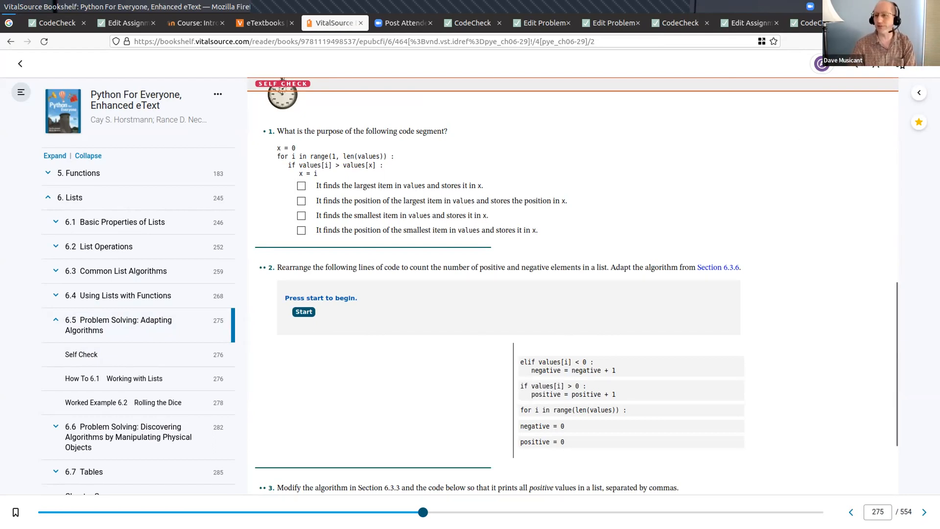
- Open Firefox's Web Developer Tools on the Self Check page
click(928, 41)
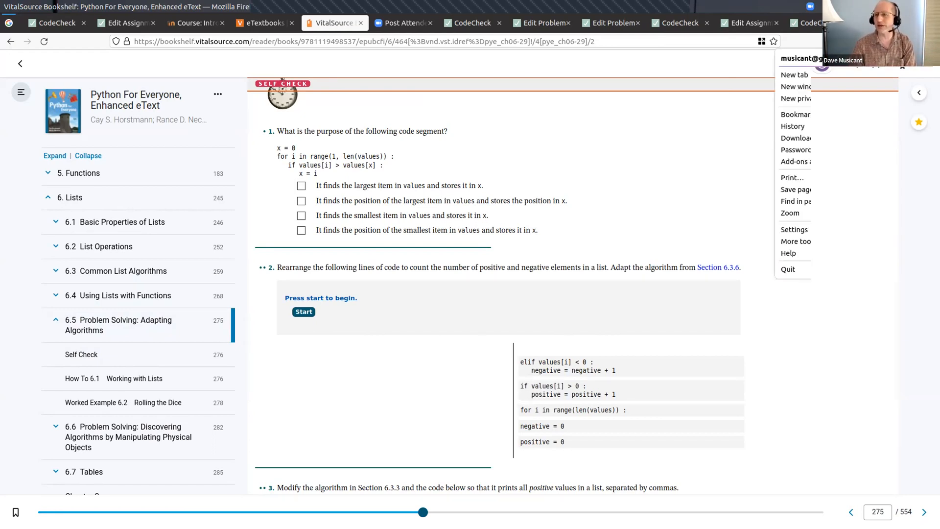
click(818, 237)
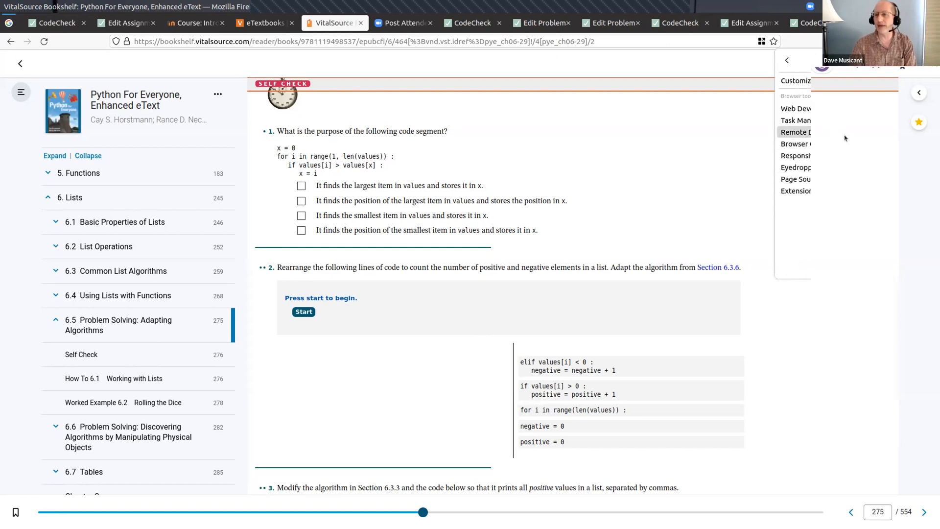
click(841, 108)
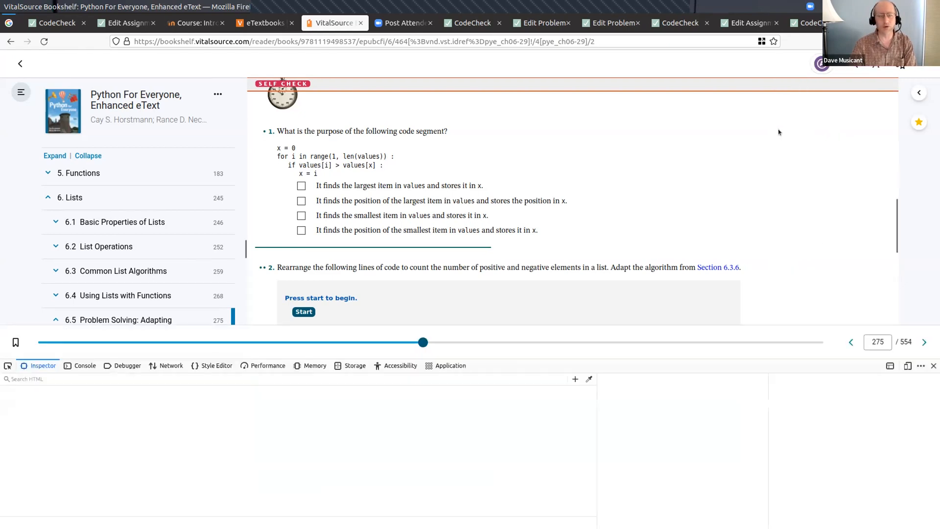
- Use the element picker to select the list item that contains Self Check problem 2, the code rearrangement exercise
scroll(490, 233, down, 4)
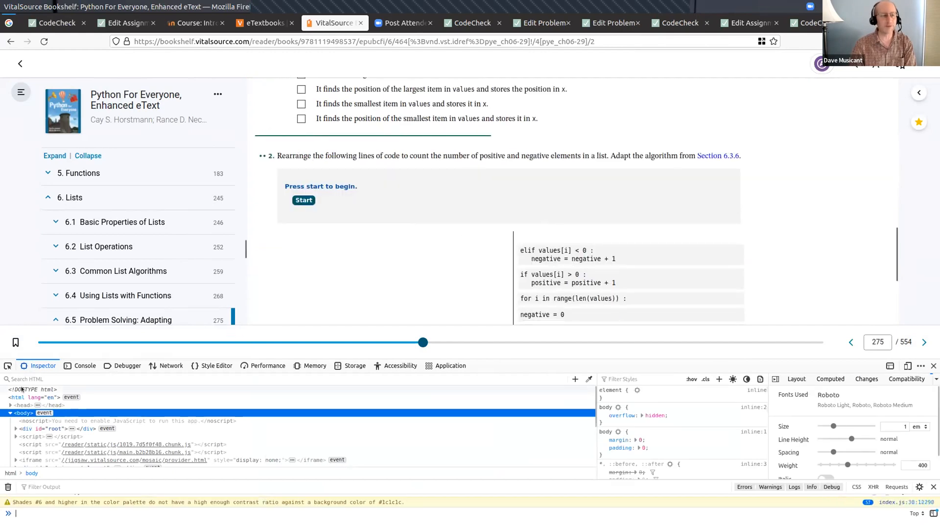
click(6, 366)
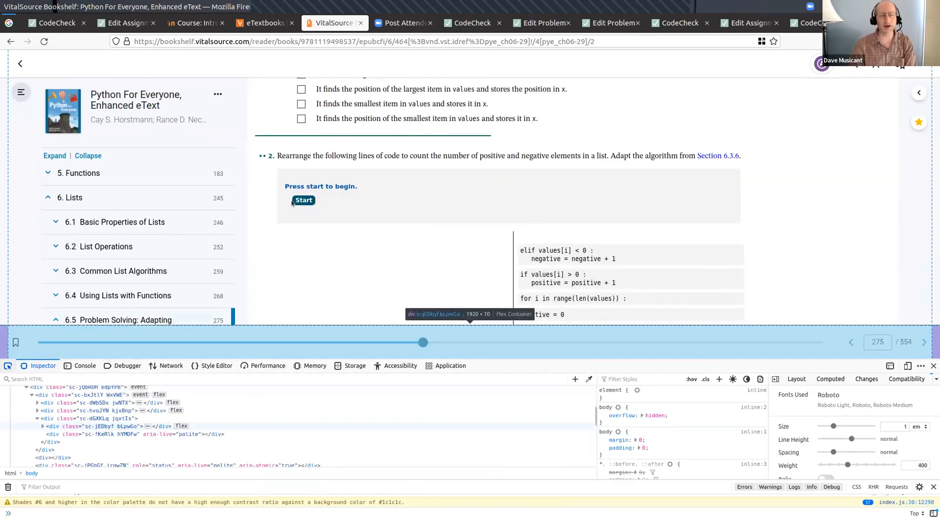
click(344, 169)
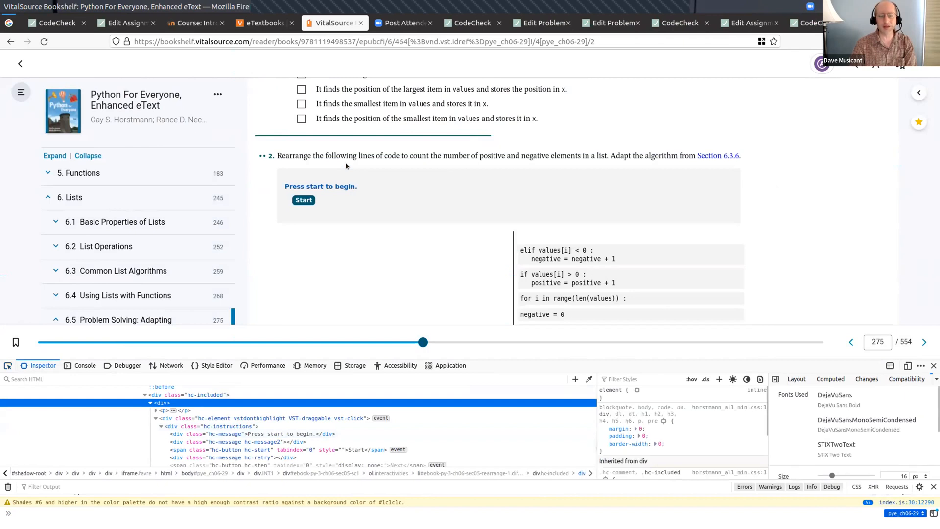
click(7, 366)
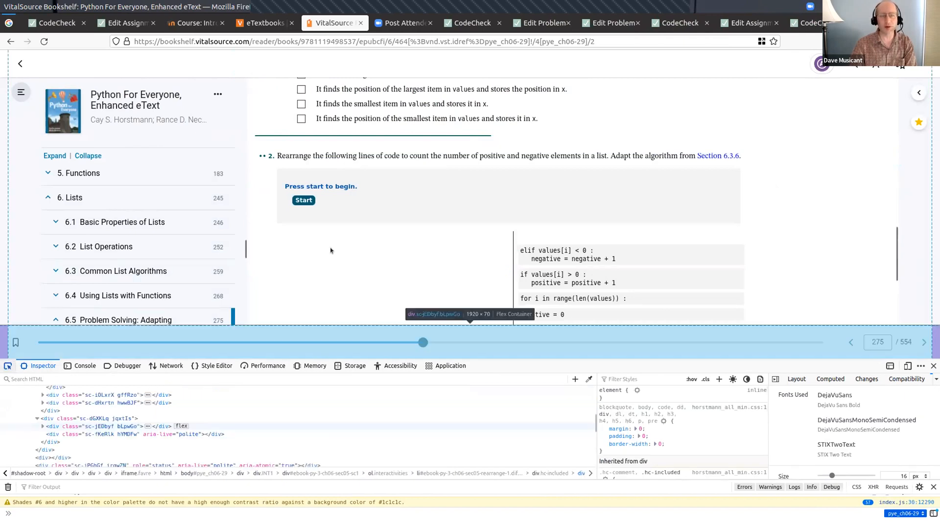
click(491, 160)
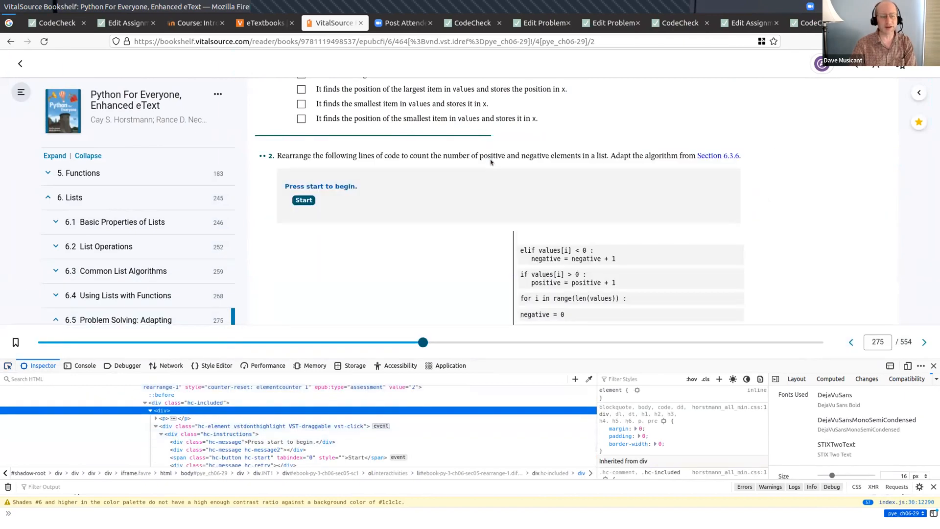
click(7, 366)
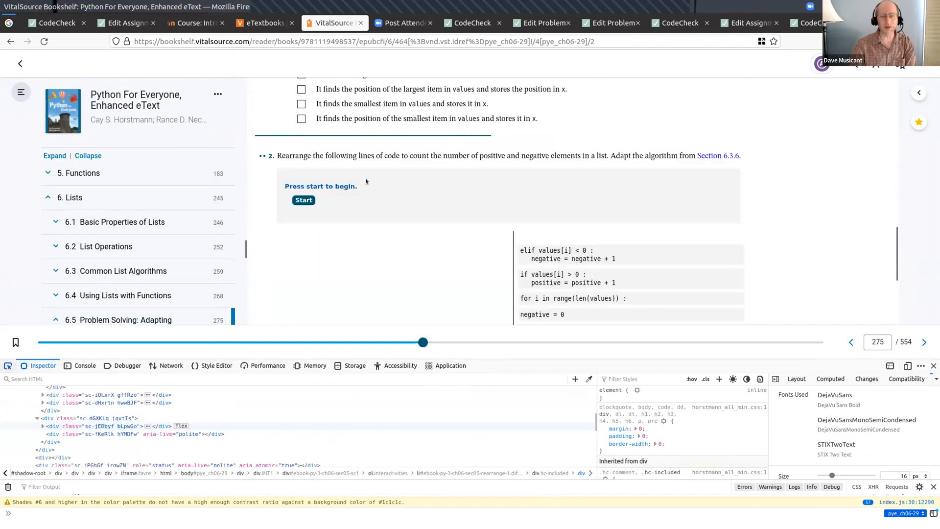
click(381, 145)
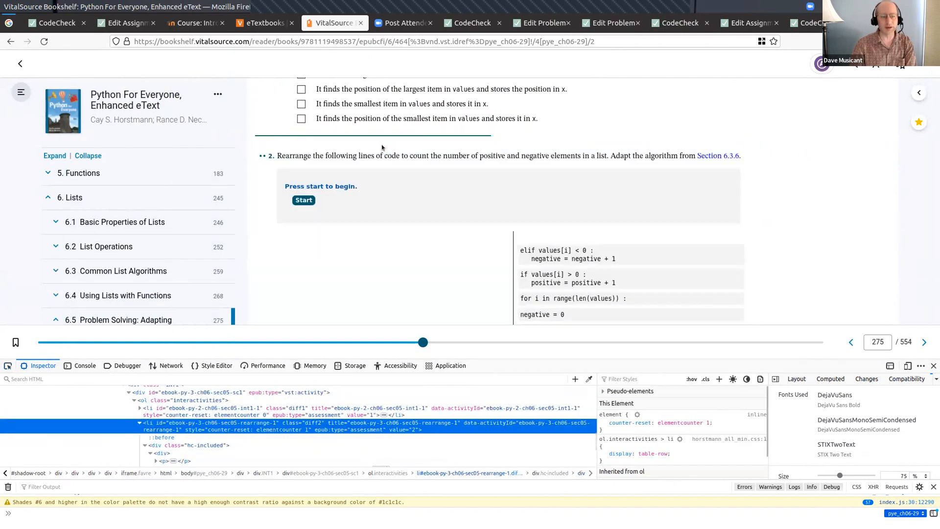
- Copy the ID ebook-py-3-ch06-sec05-rearrange-1 from the inspected list item, add it as the CodeCheck assignment's second problem, and save the assignment
double_click(238, 422)
key(ctrl+c)
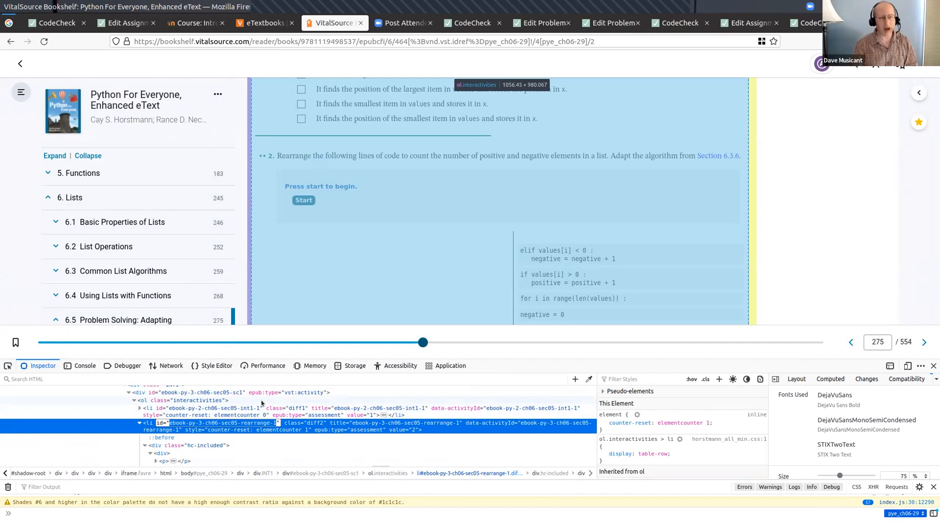
click(732, 27)
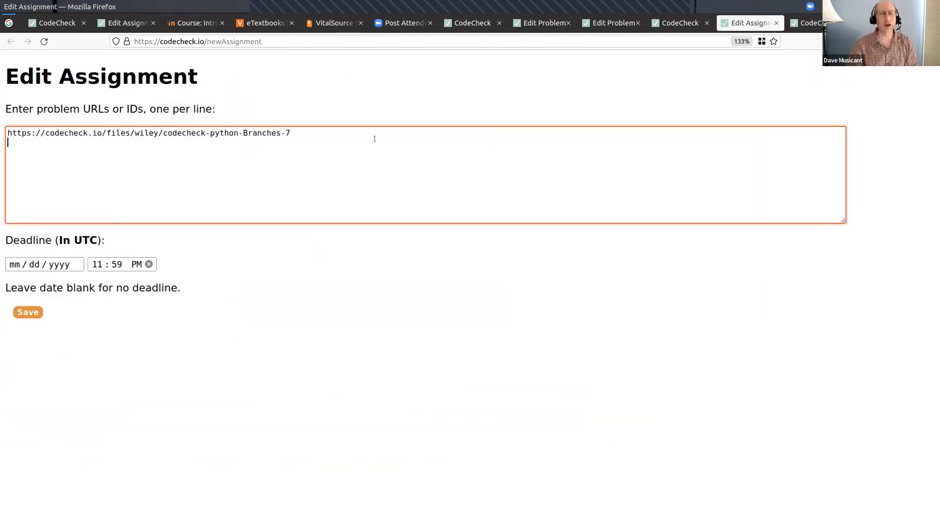
key(ctrl+v)
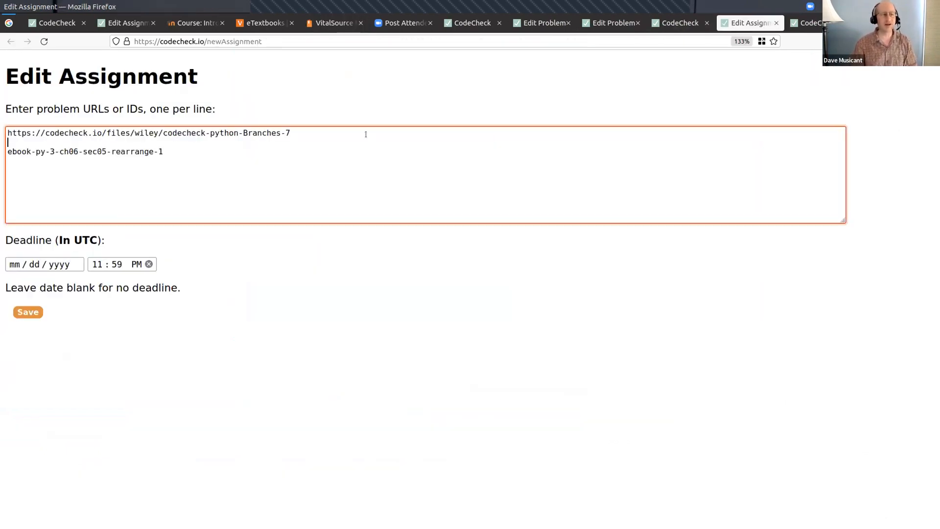
key(Delete)
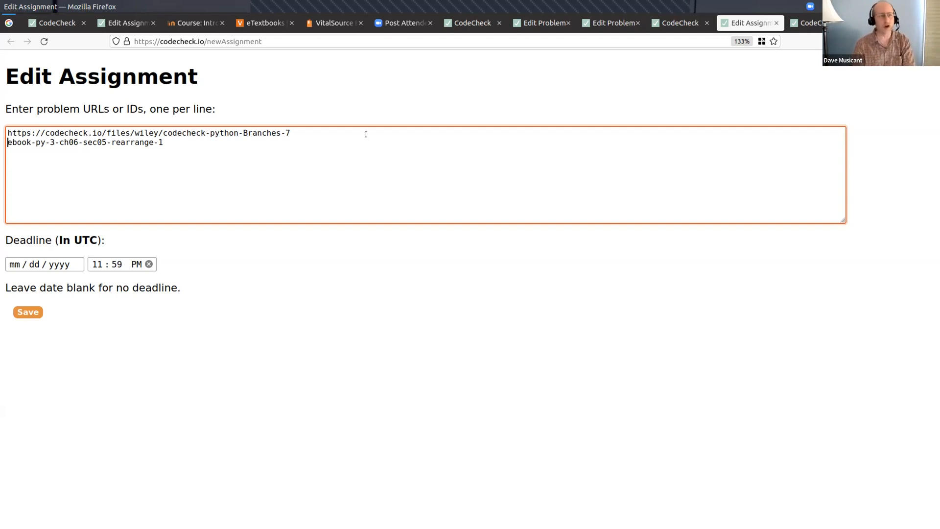
click(22, 312)
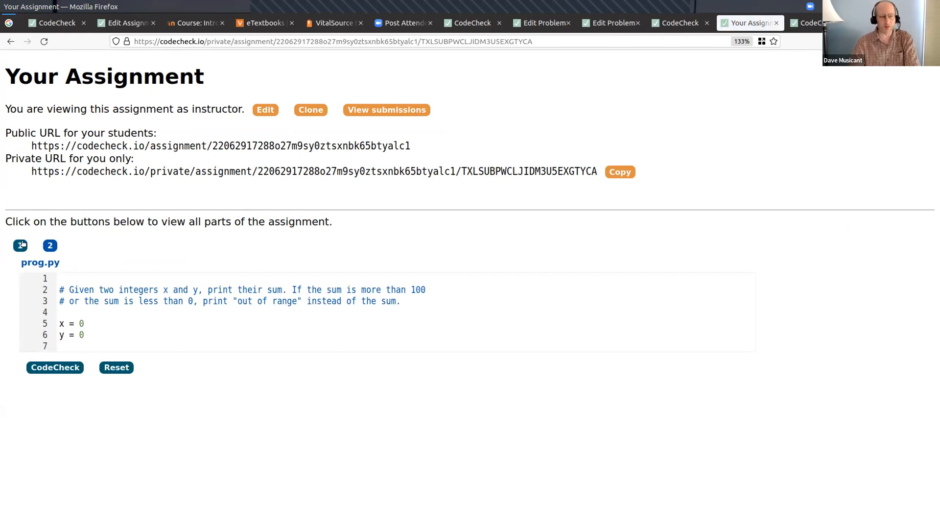
- View parts 2 and 1 of the saved assignment and highlight its public URL for students
click(50, 245)
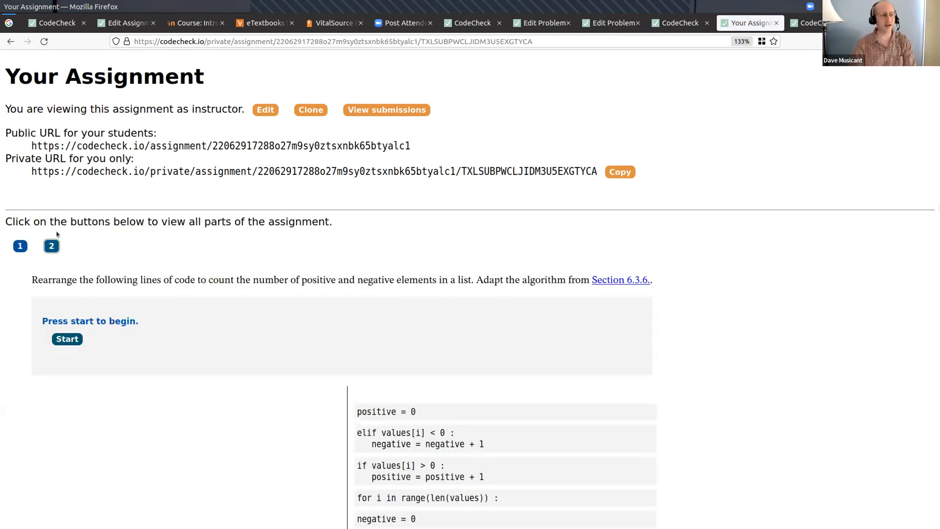
click(17, 245)
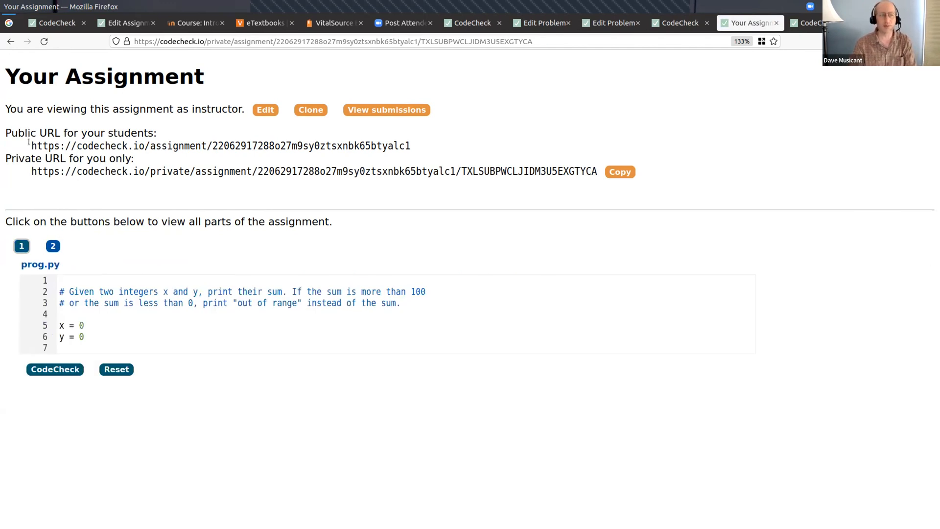
drag(30, 143, 424, 146)
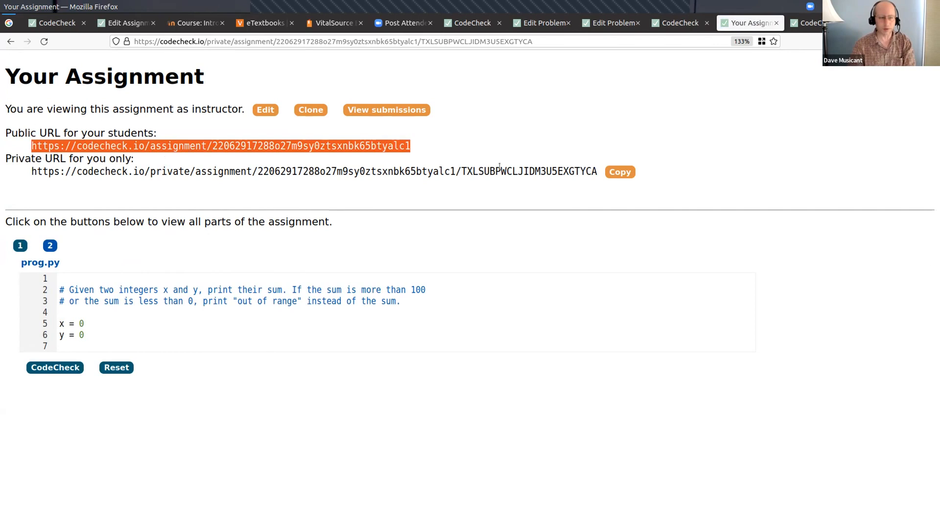
- Copy the assignment's private instructor URL, open it in a new tab to view the assignment's edit page, and close that tab
click(34, 166)
click(614, 174)
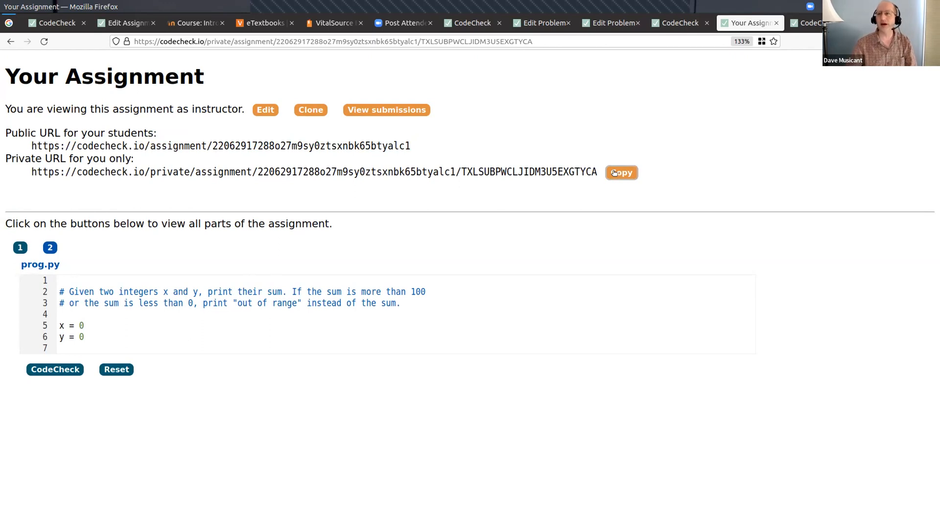
key(ctrl+t)
key(ctrl+v)
key(Return)
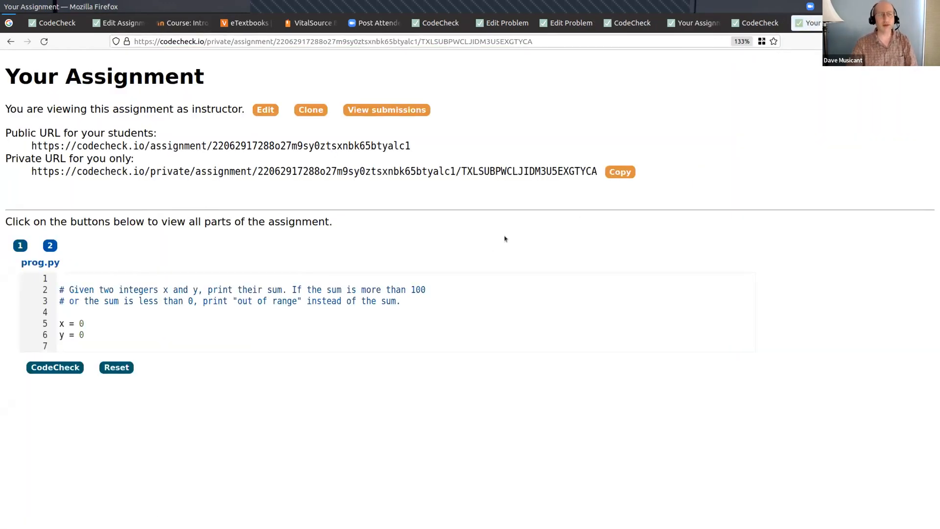
click(265, 110)
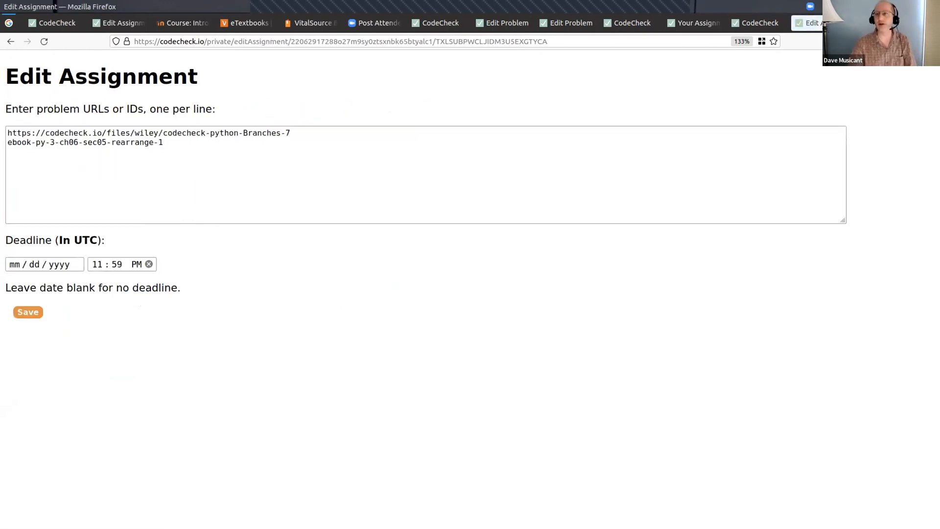
key(ctrl+w)
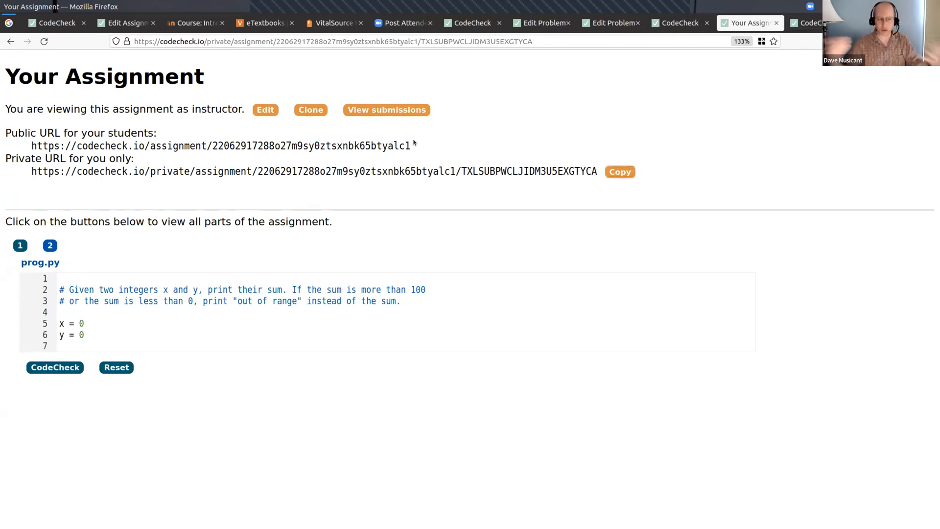
- Copy the assignment's public student URL and start a new External tool activity in the Moodle course's Additional materials section
drag(407, 141, 32, 145)
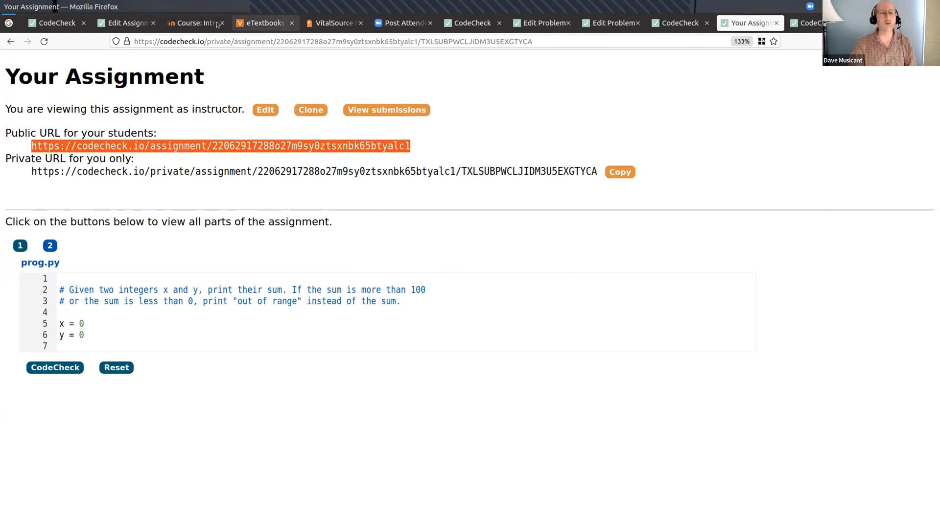
click(186, 23)
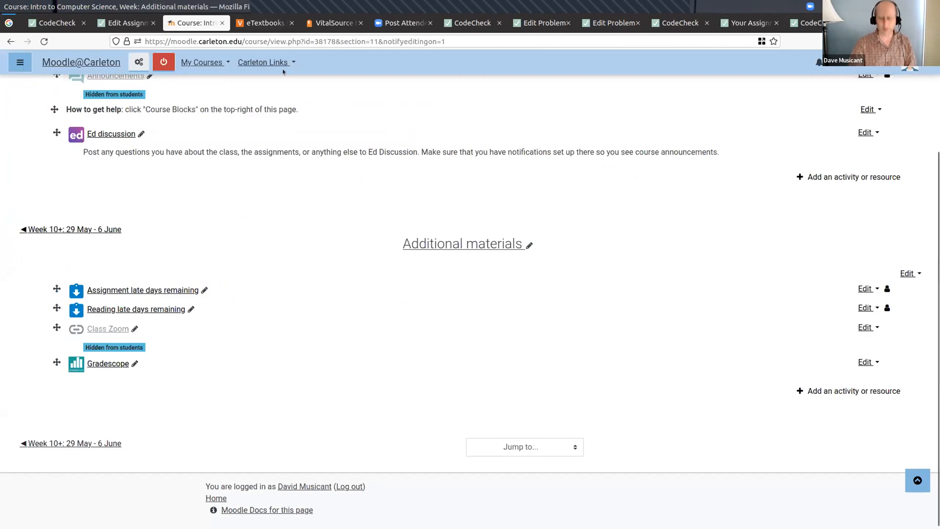
key(ctrl+plus)
key(ctrl+plus)
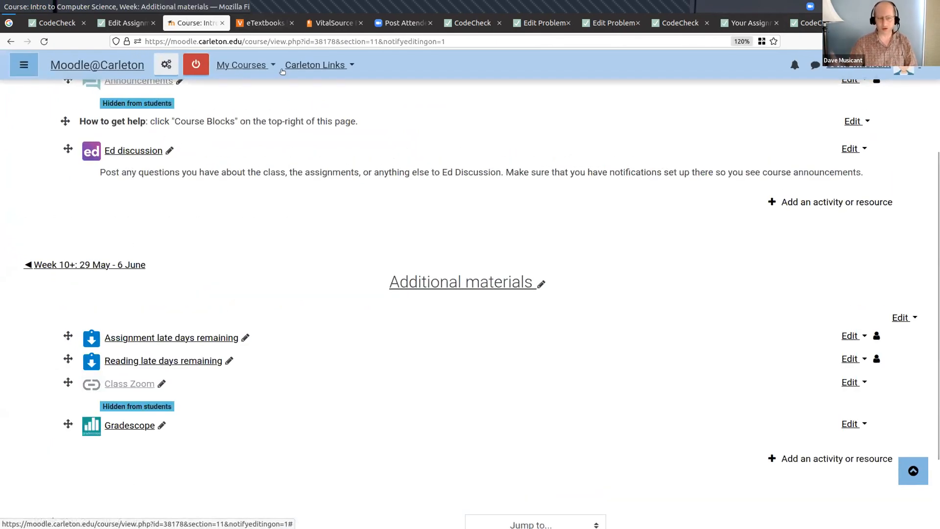
scroll(372, 162, down, 3)
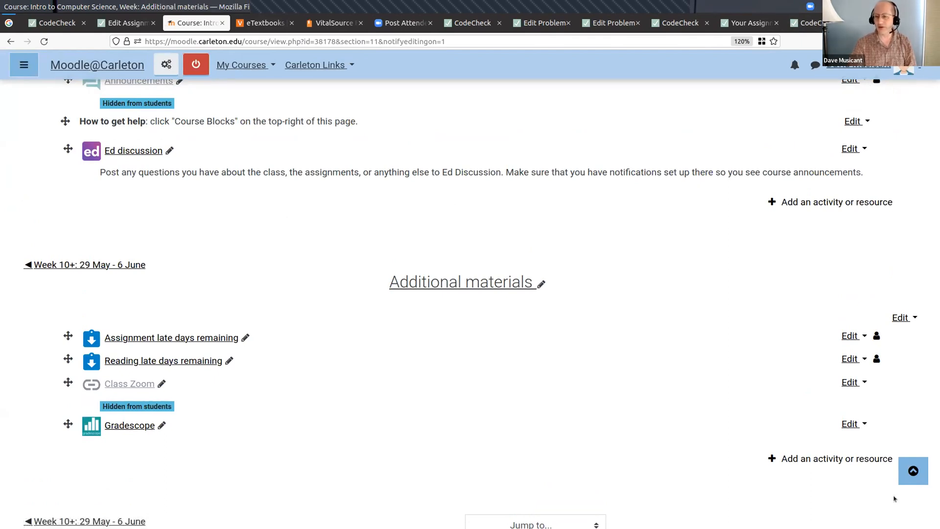
click(820, 457)
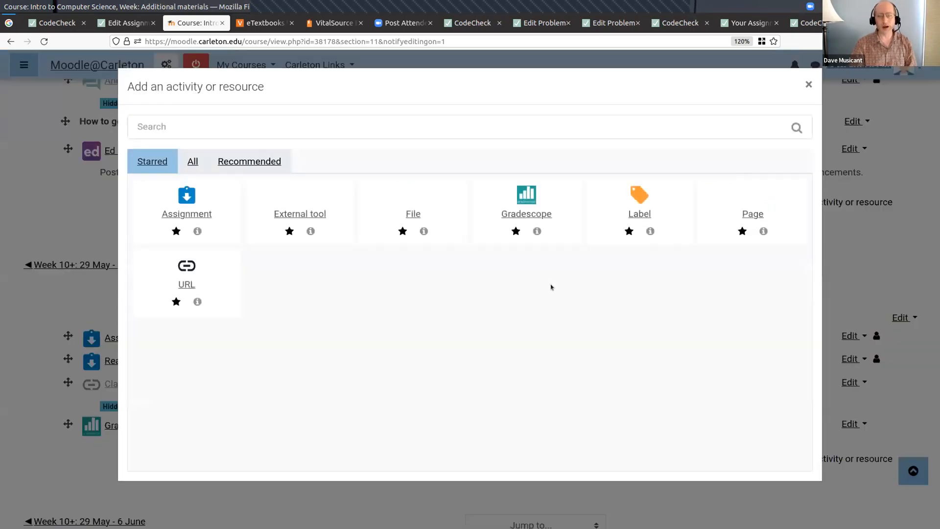
click(303, 212)
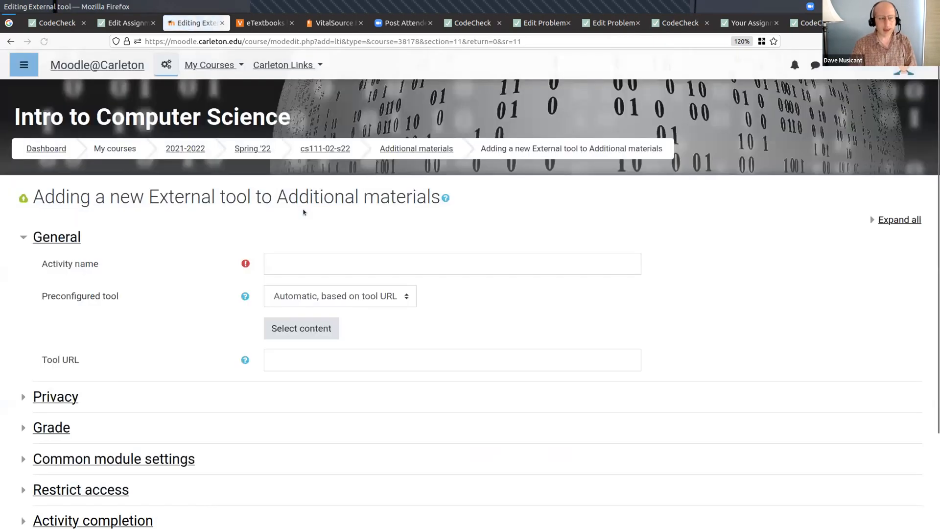
- Name the external tool activity "Practice CodeCheck assignment" and set its Tool URL to the CodeCheck assignment's public student URL
click(297, 192)
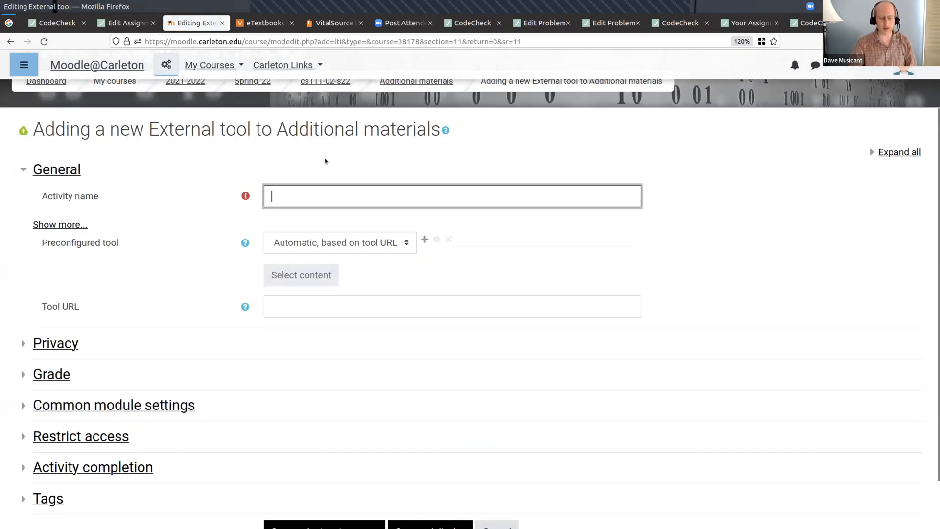
text(Practice )
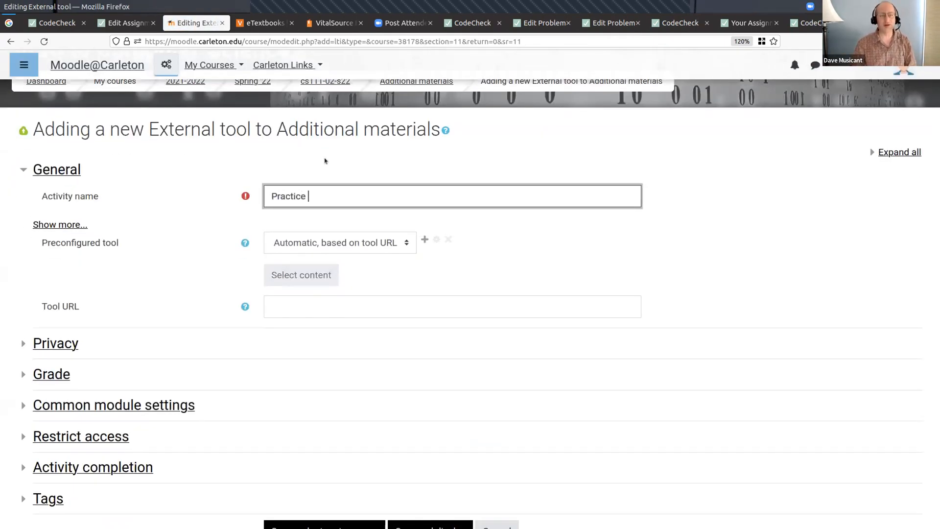
text(CodeCheck assignment)
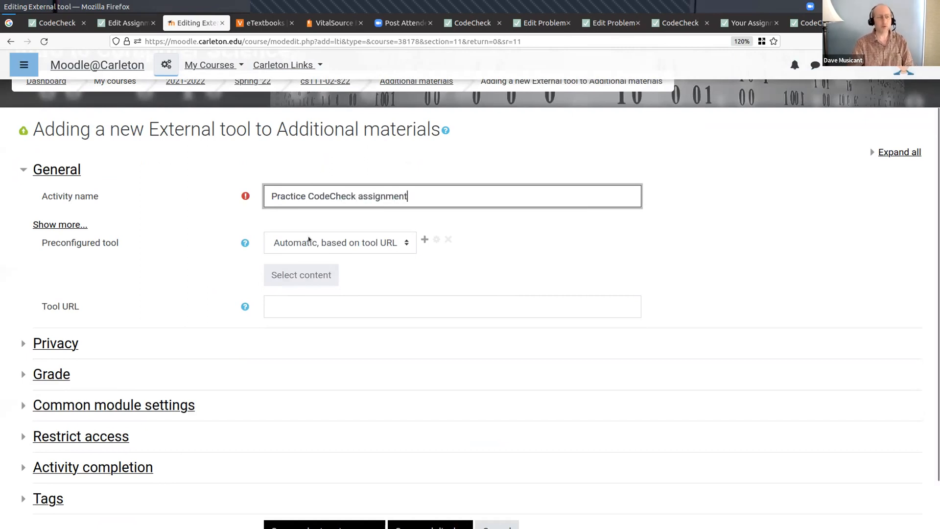
click(310, 306)
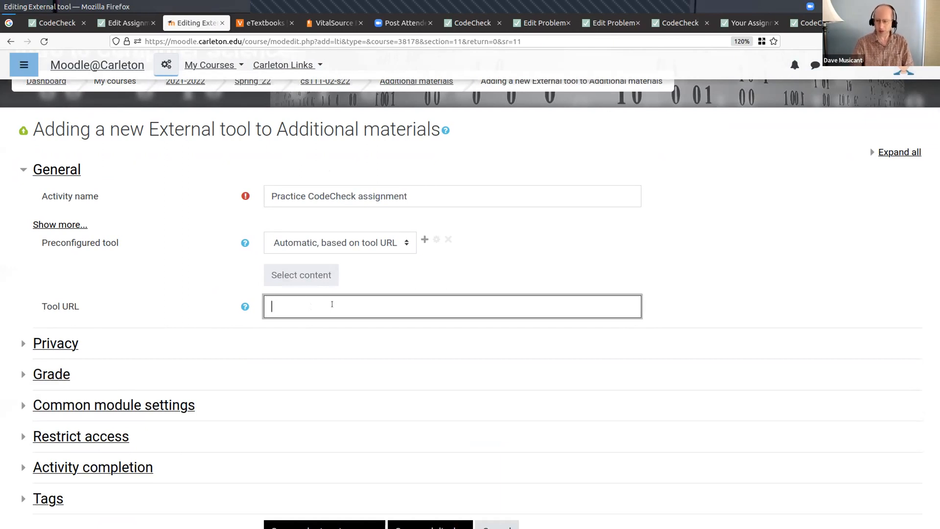
click(748, 22)
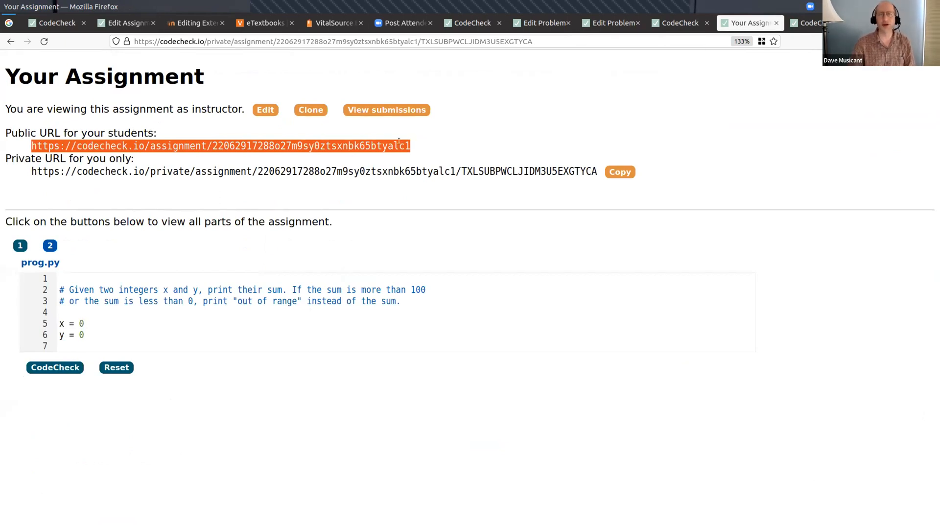
key(ctrl+Tab)
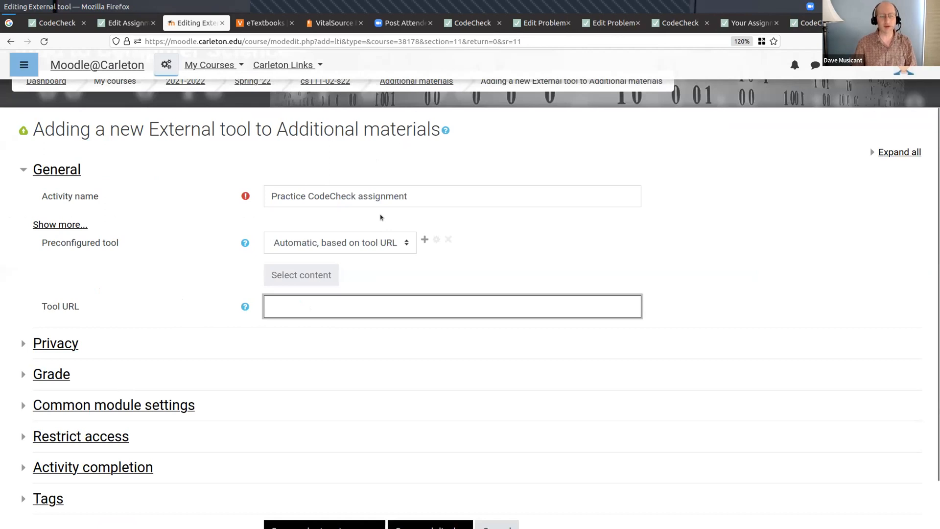
key(ctrl+v)
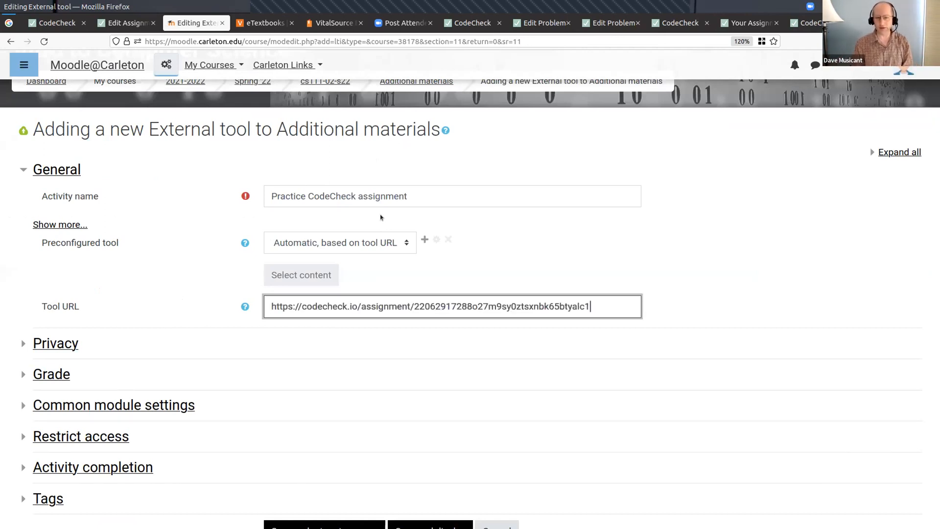
- Review the external tool's Grade and Privacy settings, including maximum grade and grade acceptance, and collapse both sections
scroll(69, 318, down, 2)
click(61, 317)
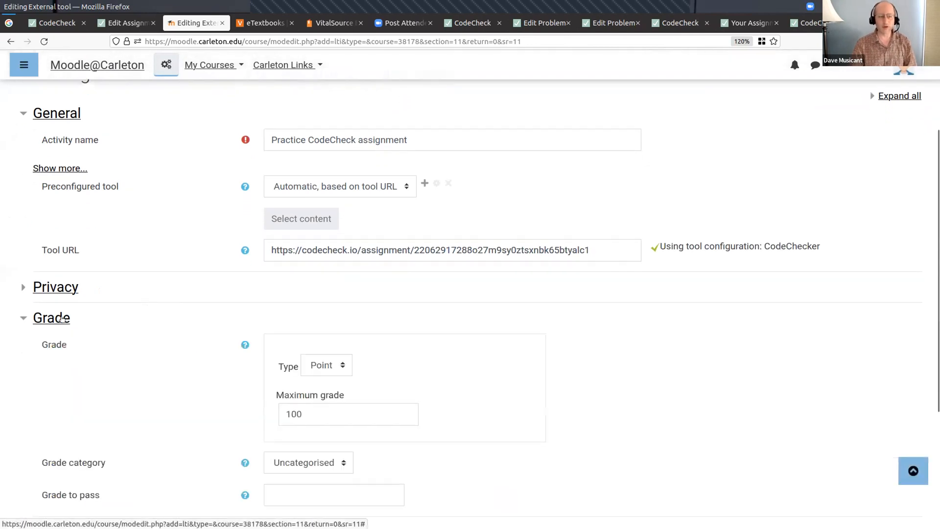
scroll(105, 312, down, 2)
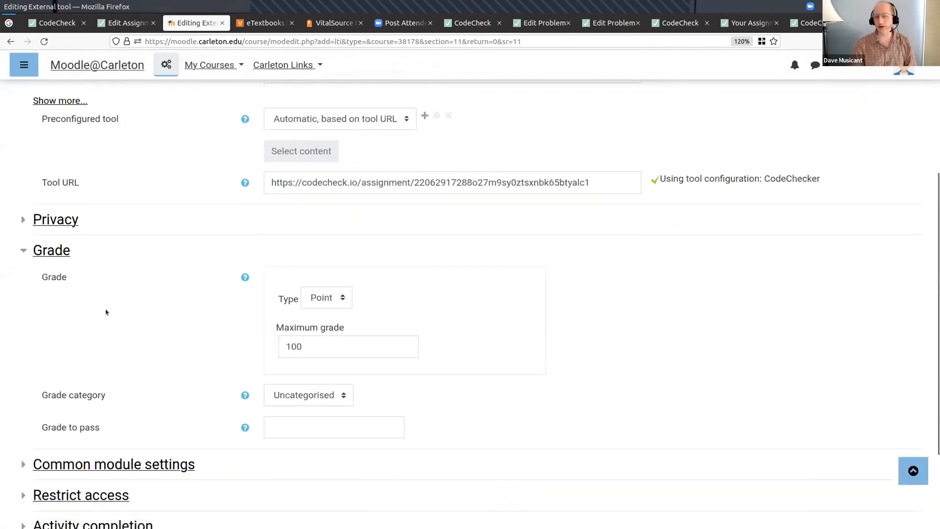
click(306, 341)
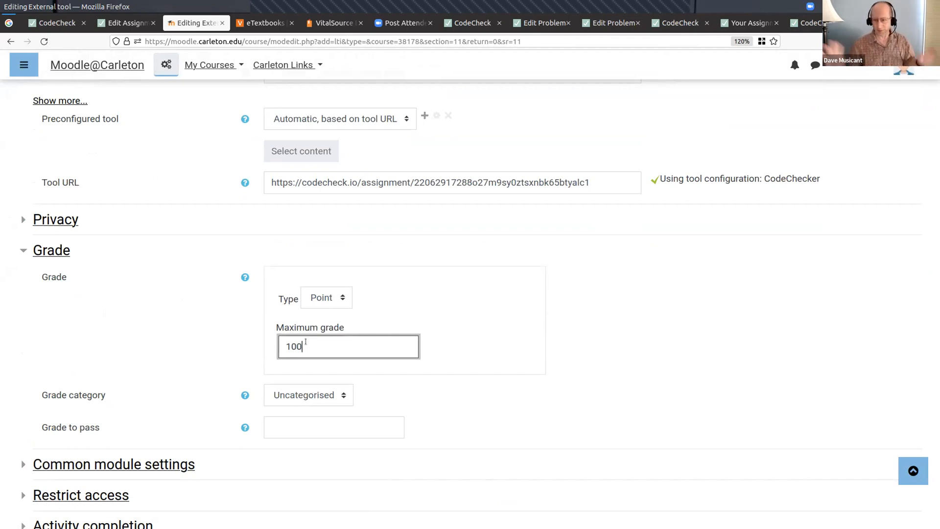
click(23, 249)
click(22, 287)
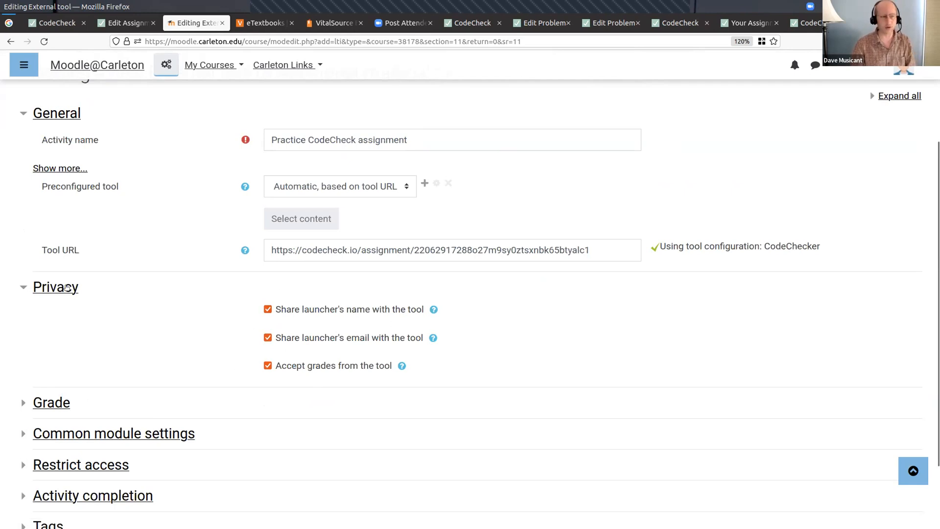
click(22, 285)
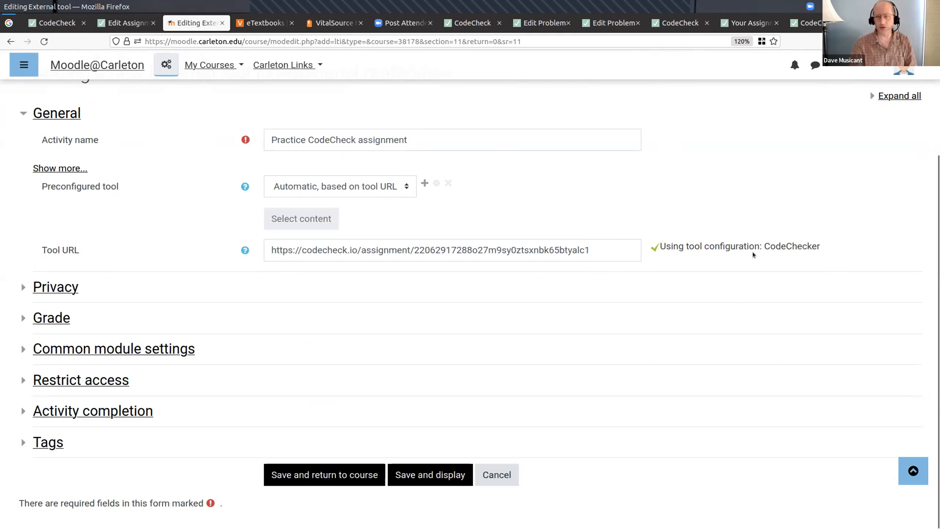
- Search the open browser pages for the CodeCheck assignment's instructor page with its private URL
click(744, 24)
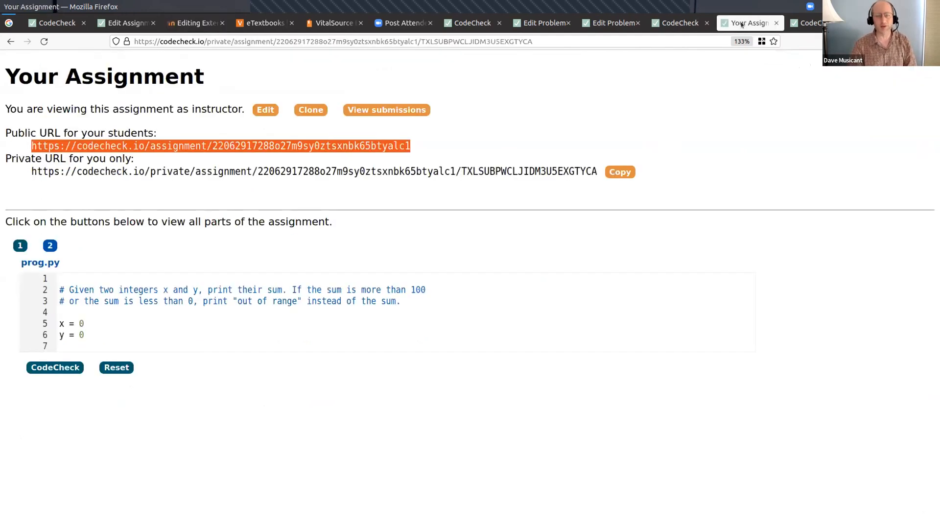
click(689, 26)
click(812, 21)
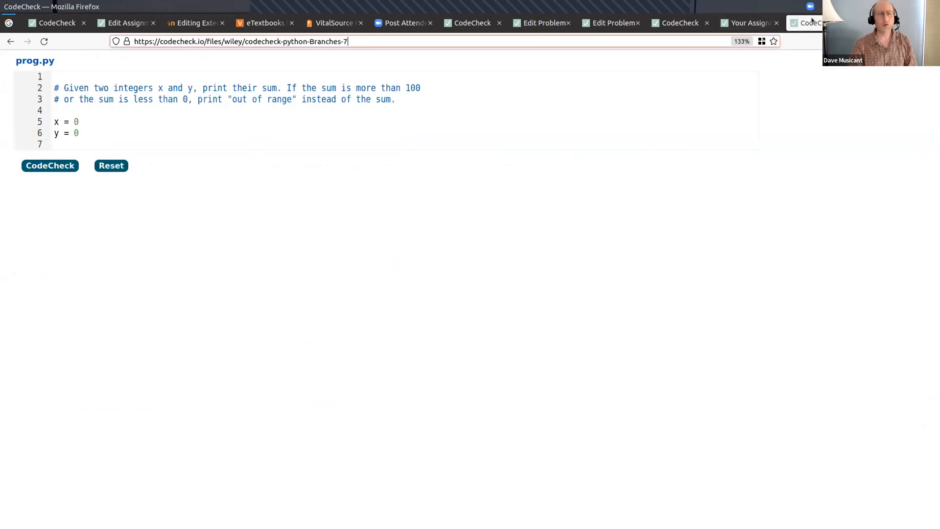
click(609, 21)
click(541, 23)
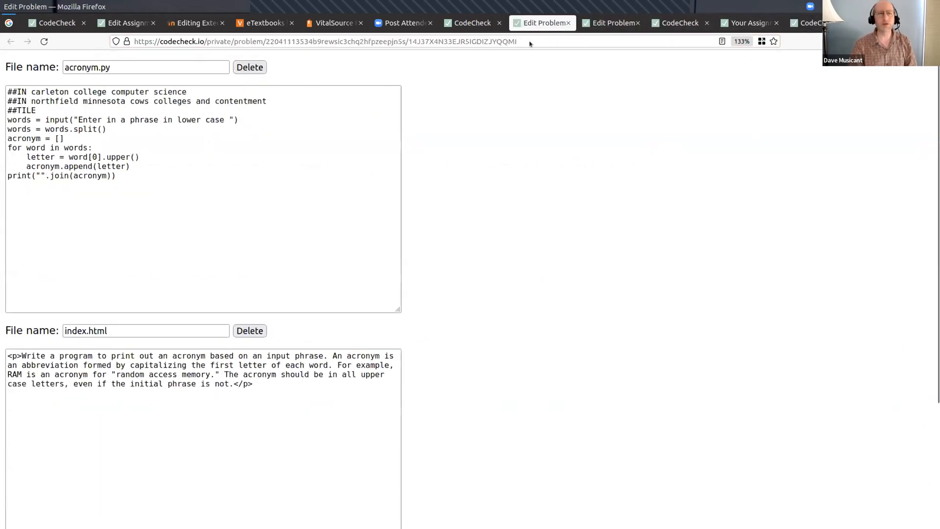
click(473, 23)
click(404, 23)
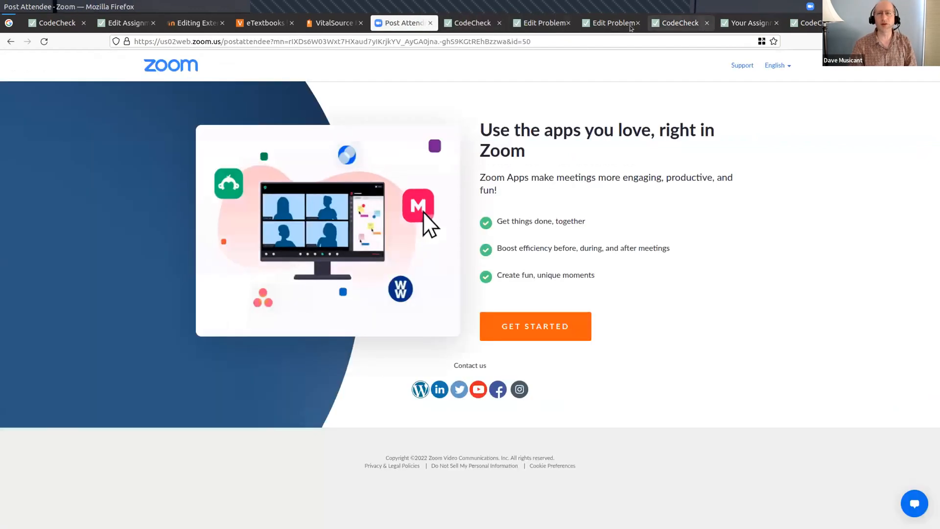
click(630, 26)
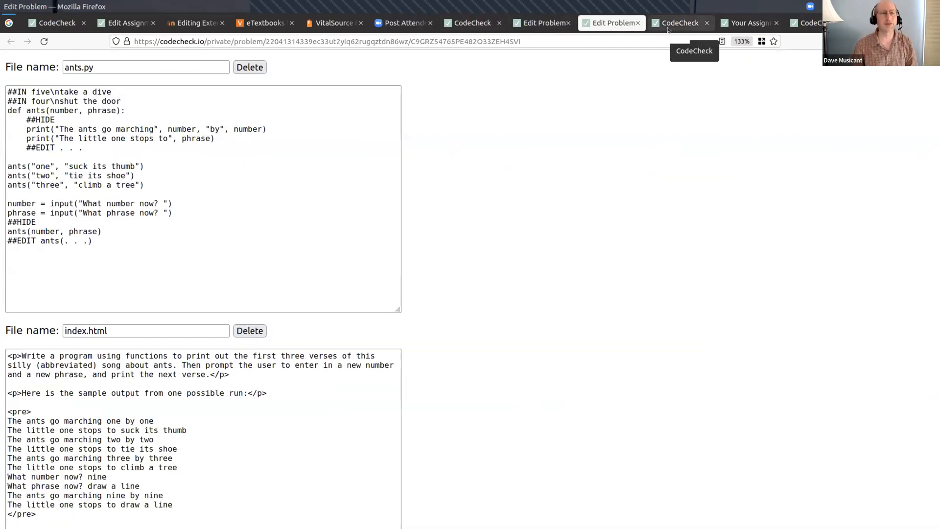
scroll(668, 29, up, 8)
scroll(669, 29, down, 5)
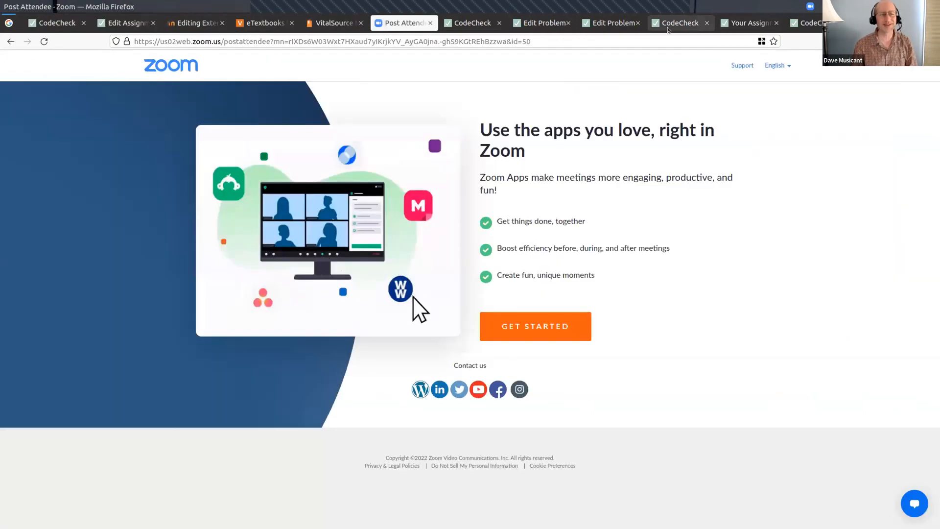
scroll(668, 30, down, 5)
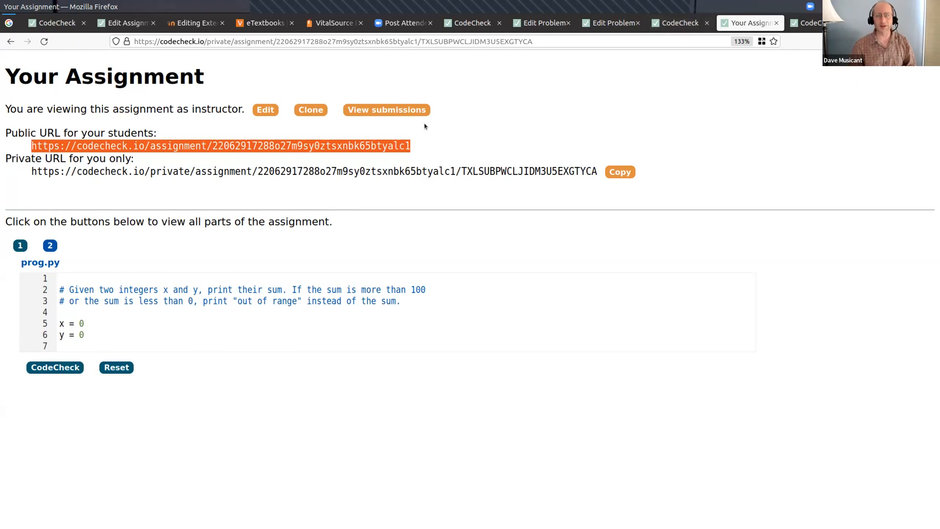
- Copy the CodeCheck assignment's private instructor URL and return to the Moodle external tool form
drag(30, 169, 598, 170)
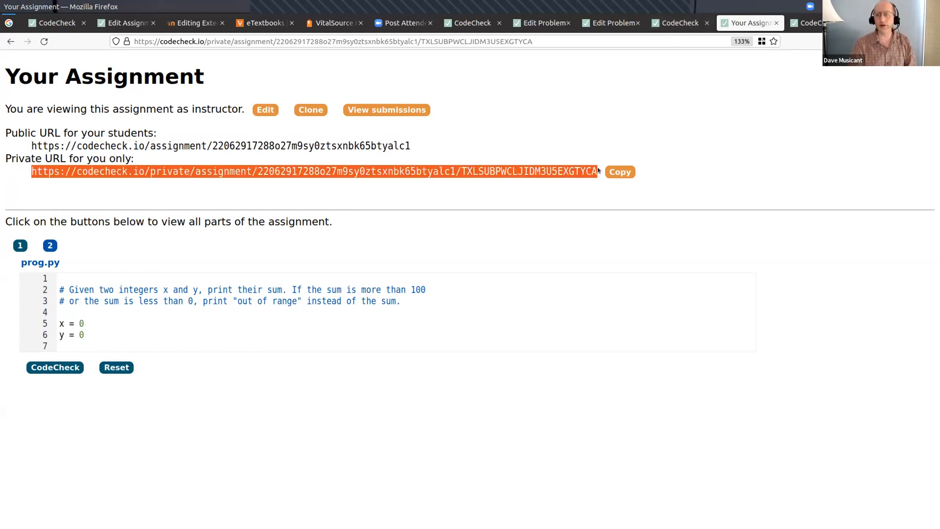
click(621, 172)
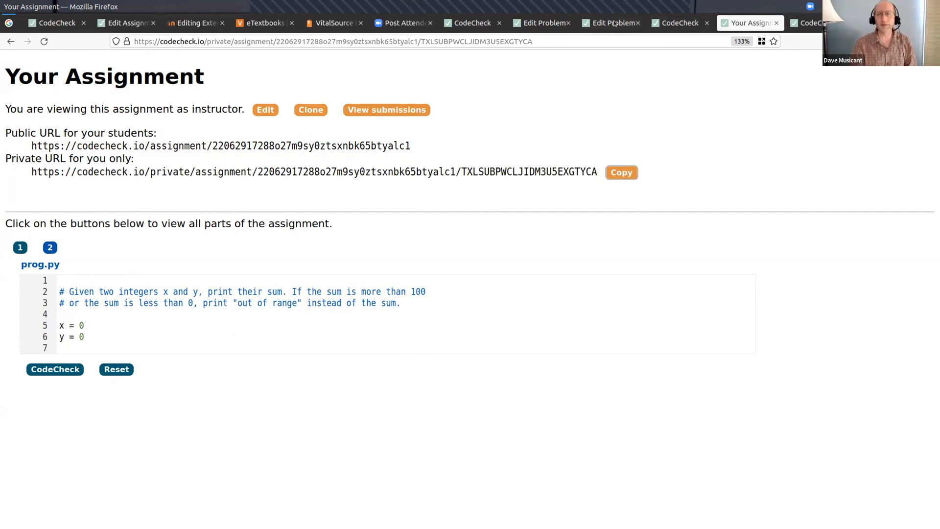
key(ctrl+Page_Up)
key(ctrl+Page_Up)
key(ctrl+Page_Up)
key(ctrl+Page_Up)
key(ctrl+Page_Up)
key(ctrl+Page_Up)
key(ctrl+Page_Up)
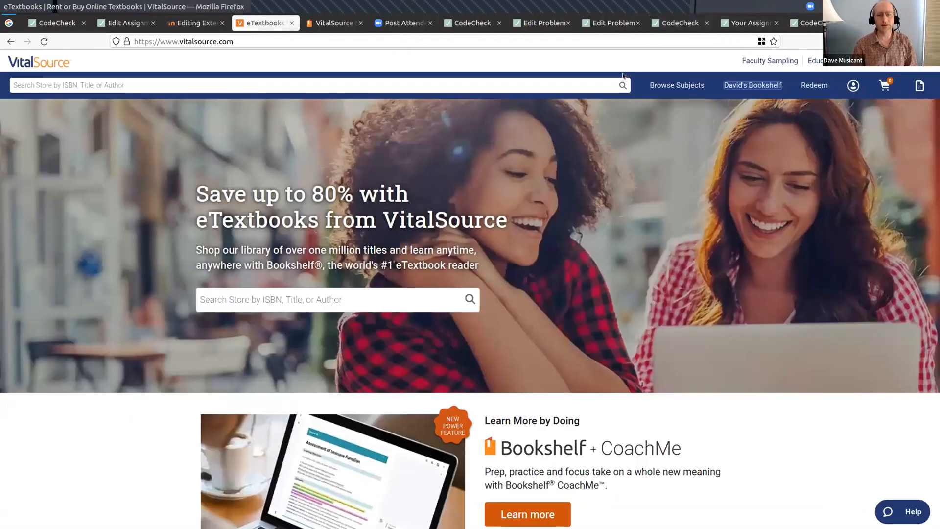
key(ctrl+Page_Up)
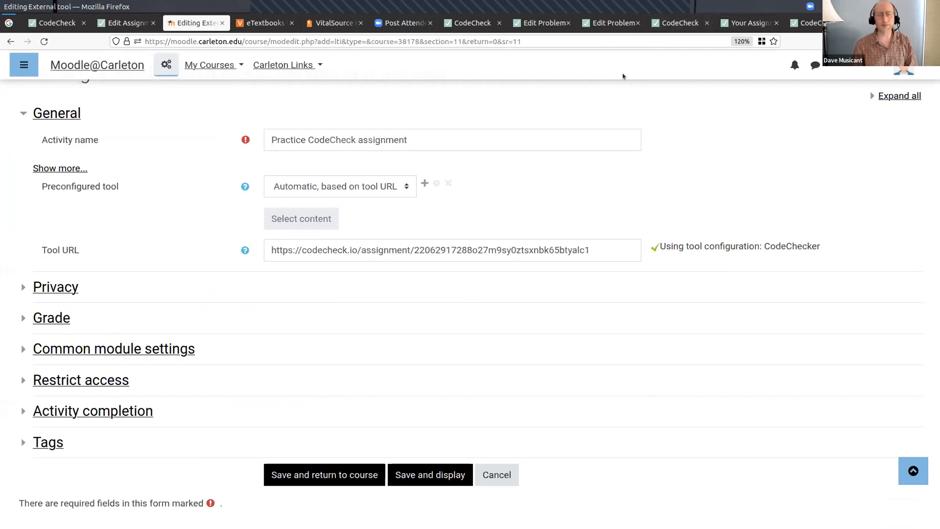
- Paste the private instructor URL into the external tool's activity description and save the activity, returning to the course
click(54, 167)
click(274, 197)
key(ctrl+v)
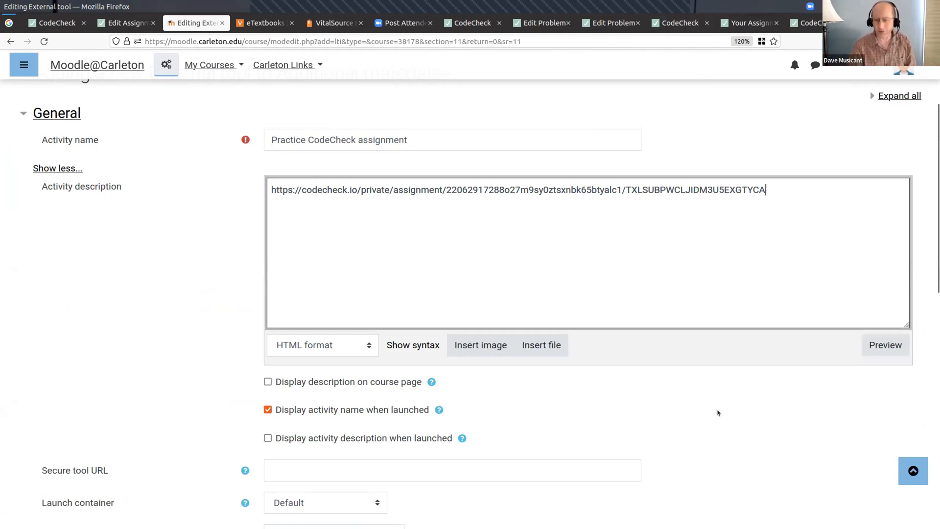
scroll(719, 412, down, 4)
scroll(719, 412, down, 7)
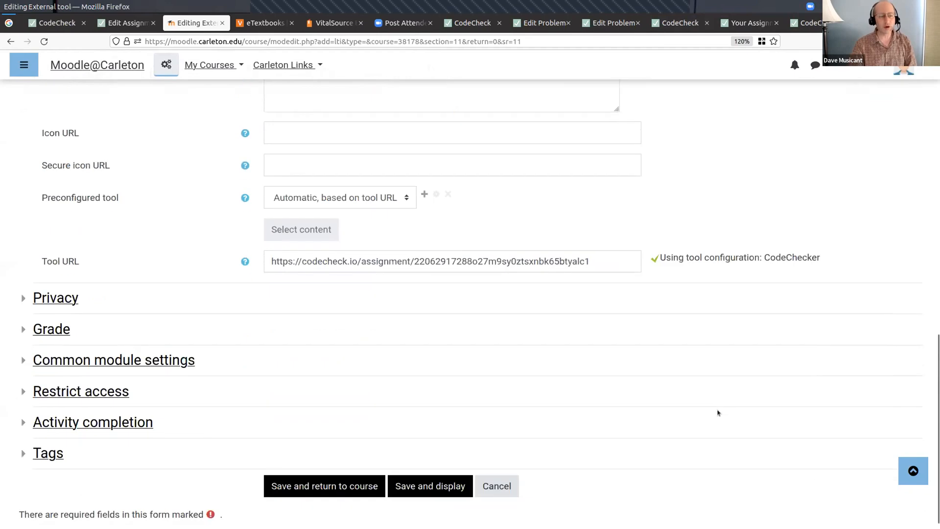
click(350, 474)
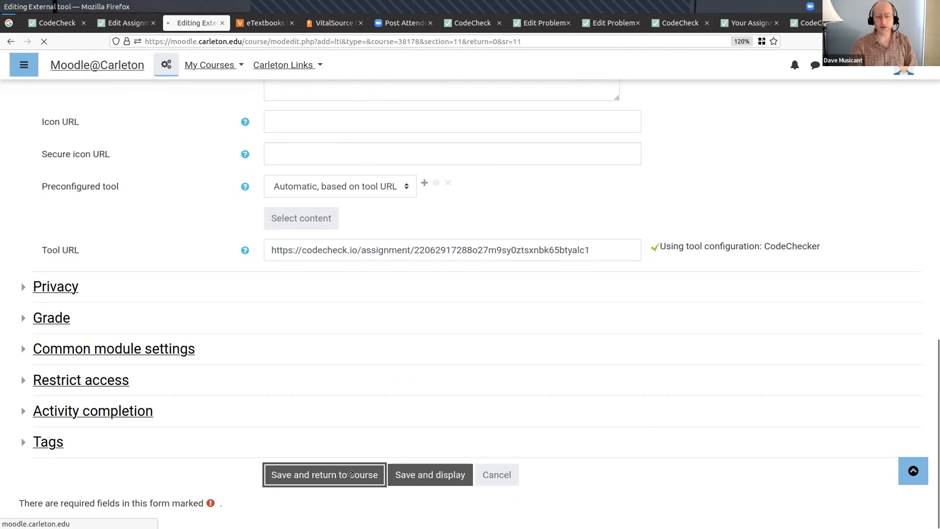
- Launch the Practice CodeCheck assignment from the course's Additional materials section, then return to the Moodle course page
scroll(340, 453, down, 5)
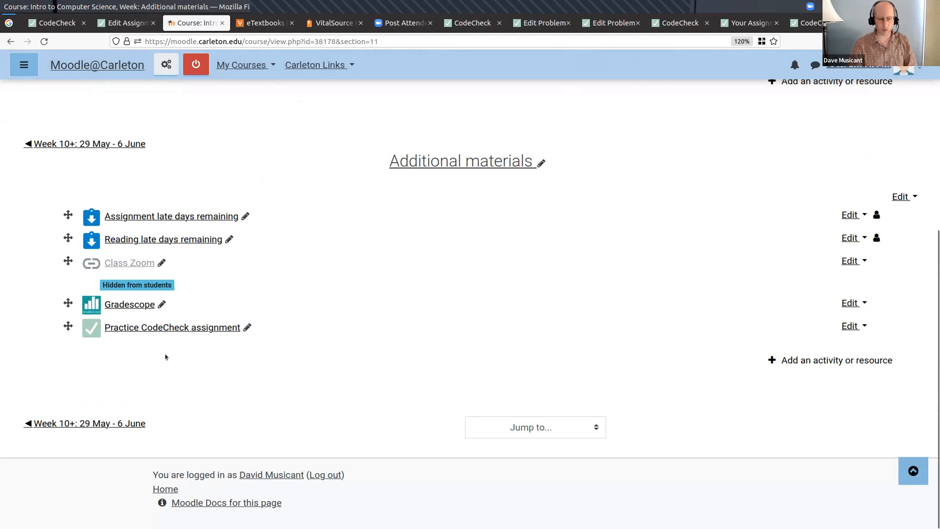
click(156, 327)
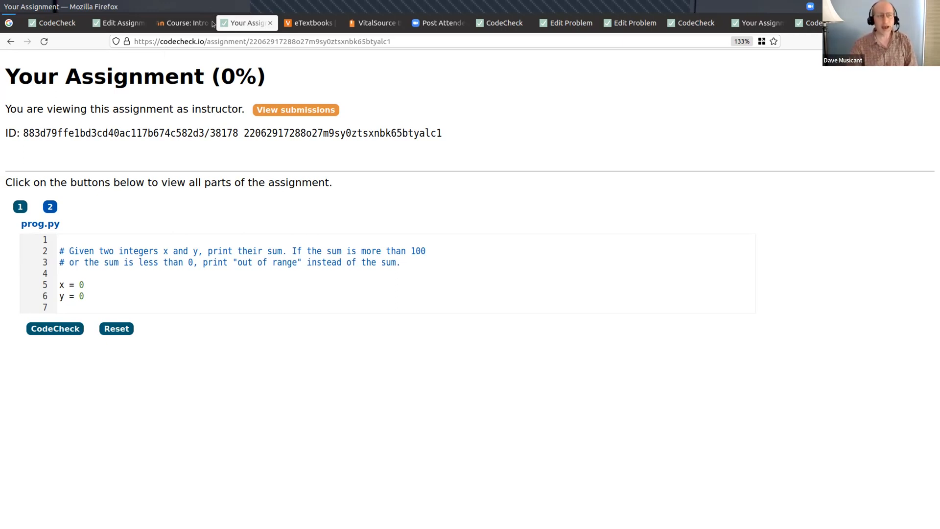
click(192, 23)
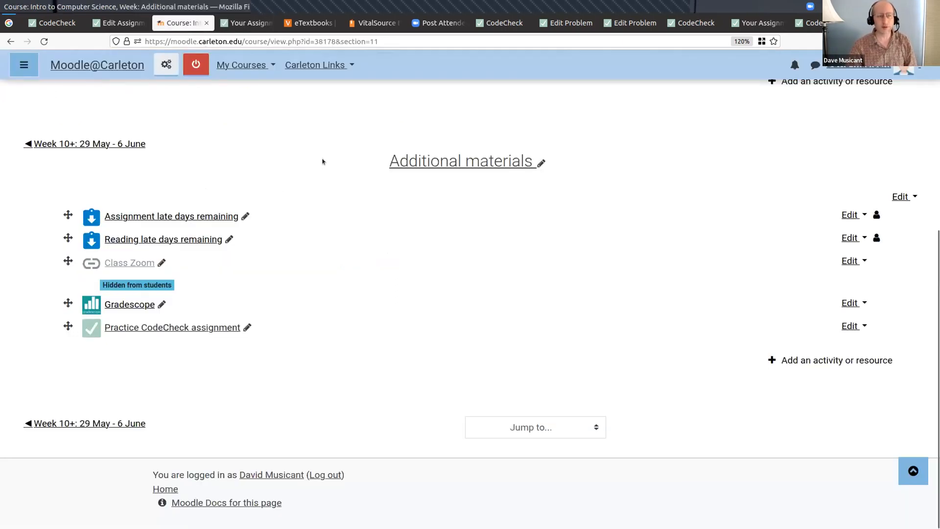
- Open the cs111-02-s22 main course page and examine the Code Check activities listed under Week 3
scroll(322, 161, up, 5)
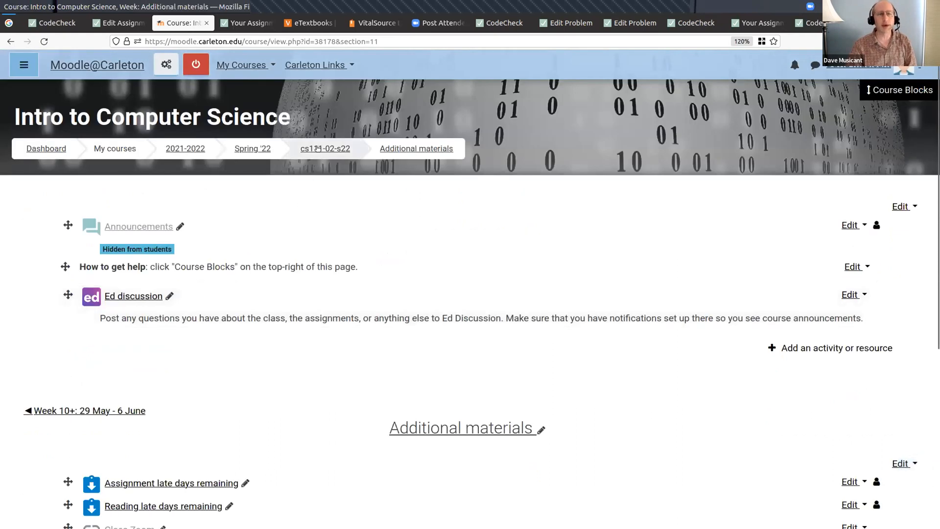
click(317, 147)
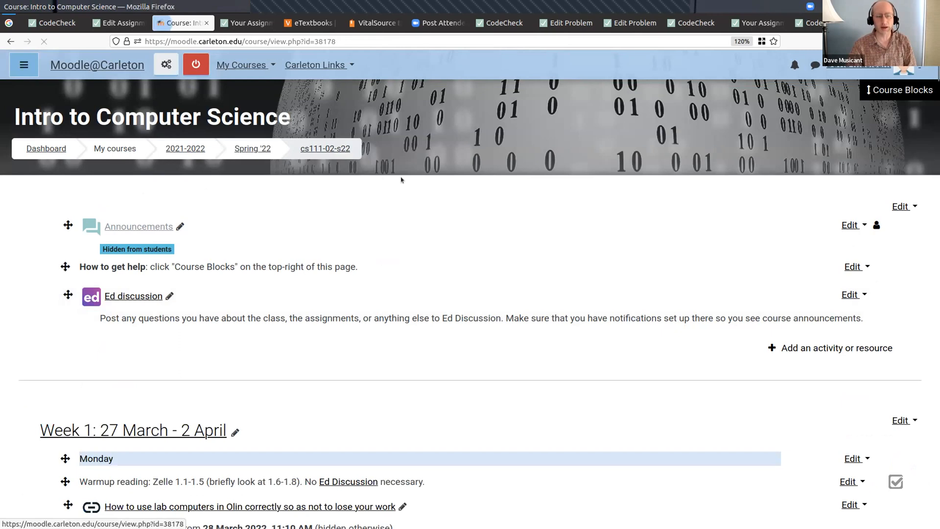
scroll(400, 177, down, 10)
scroll(401, 180, down, 20)
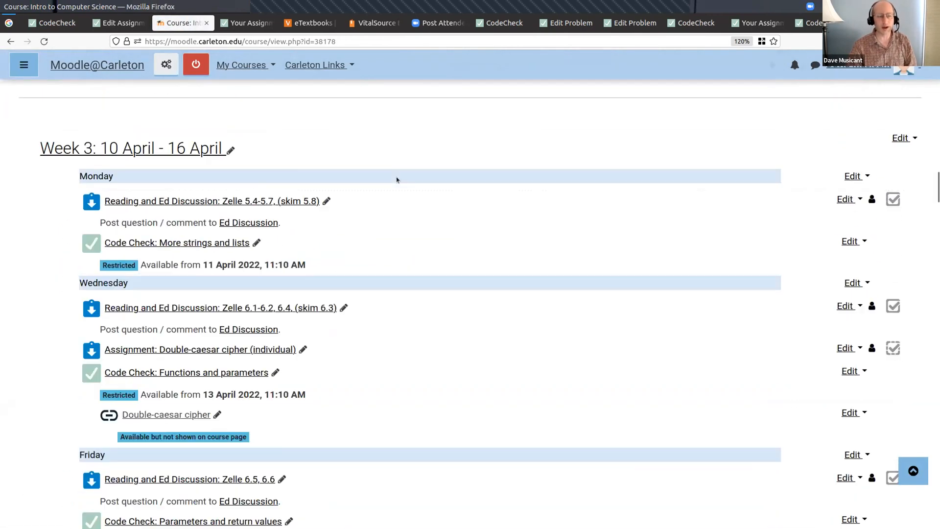
scroll(396, 177, up, 2)
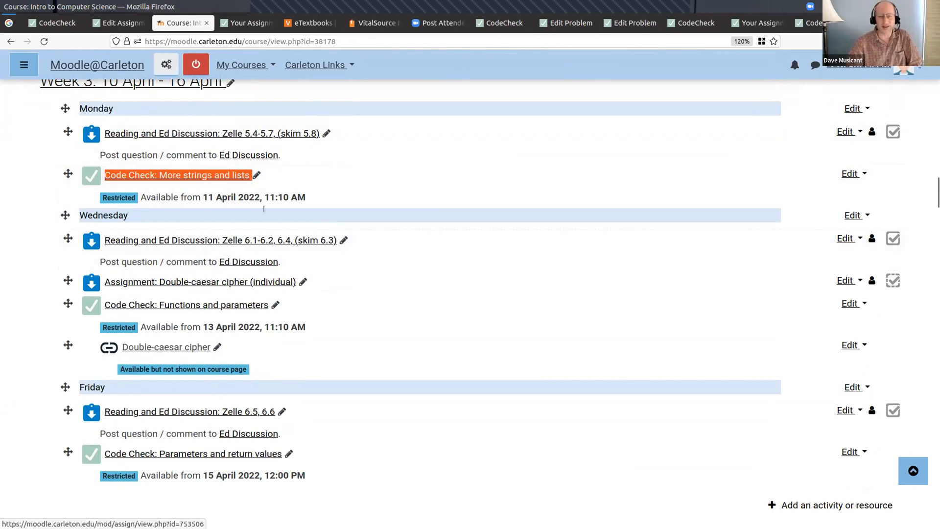
drag(304, 306, 118, 309)
drag(299, 453, 142, 451)
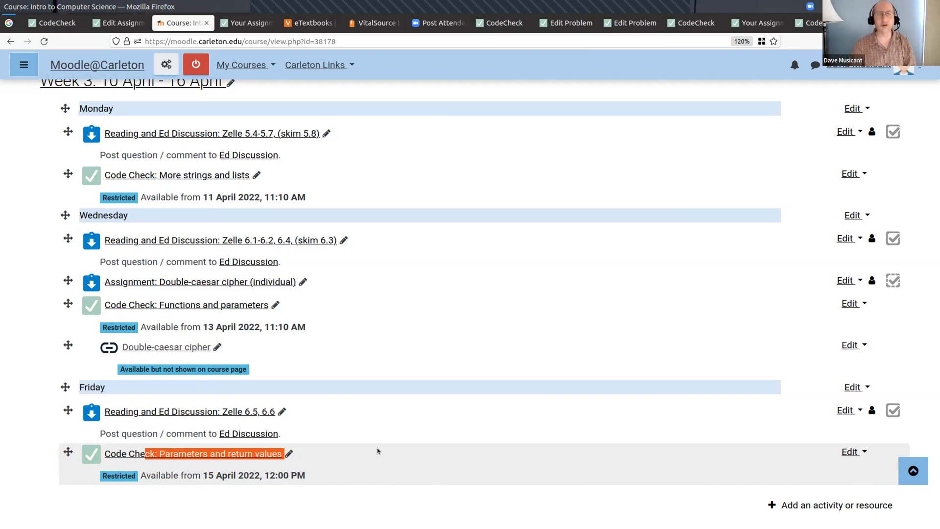
- Switch to the codecheck.pdf presentation and advance to page 11 on Moodle integration
key(alt+Tab)
key(Right)
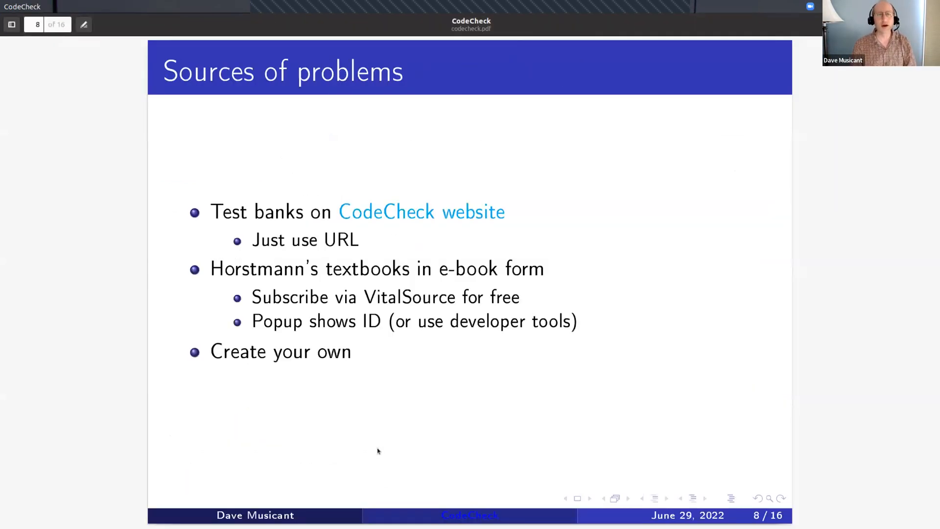
key(Right)
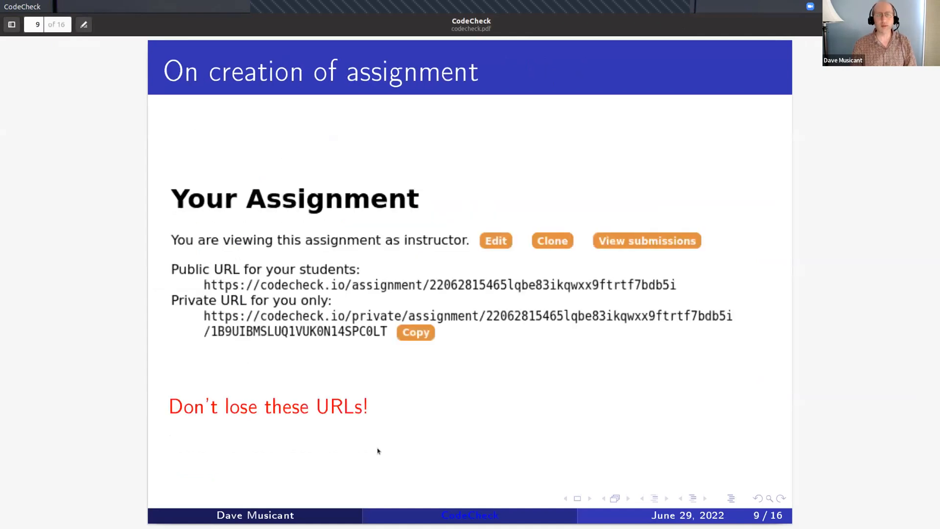
key(Right)
key(Right)
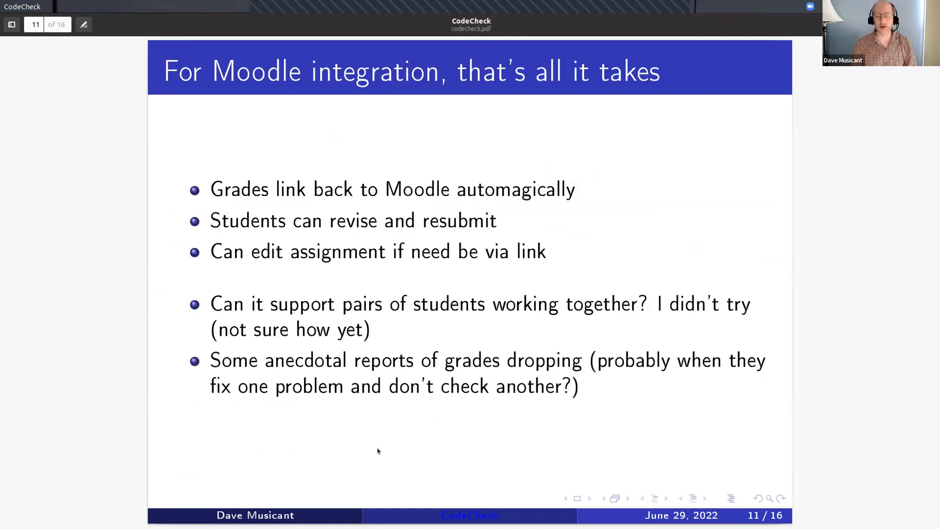
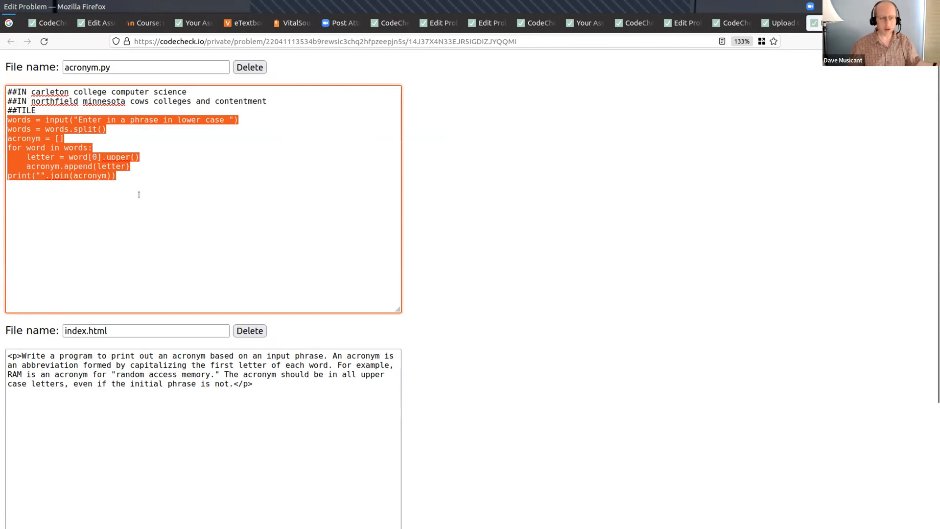
- Add a ##FIXED line directly above the final print statement in acronym.py
click(46, 107)
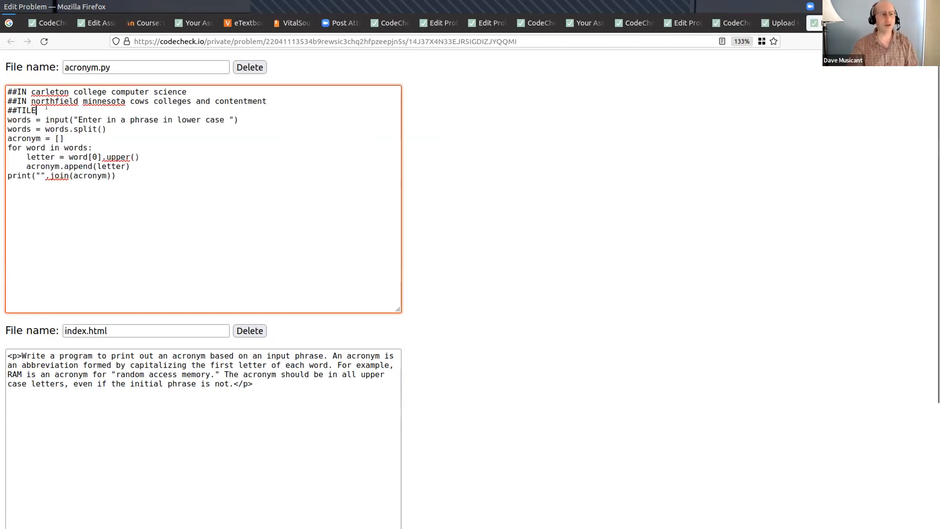
shift+click(7, 107)
click(38, 107)
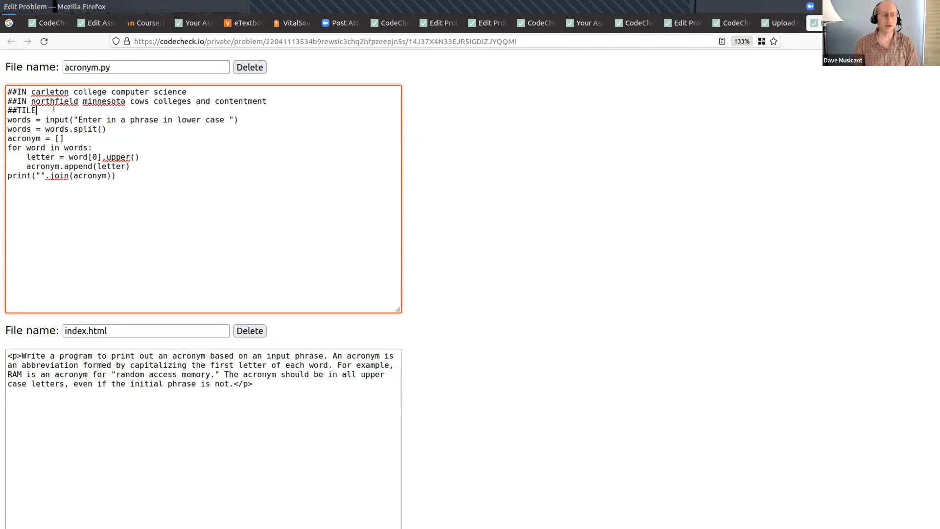
key(Down)
key(Down)
key(Down)
key(Down)
key(End)
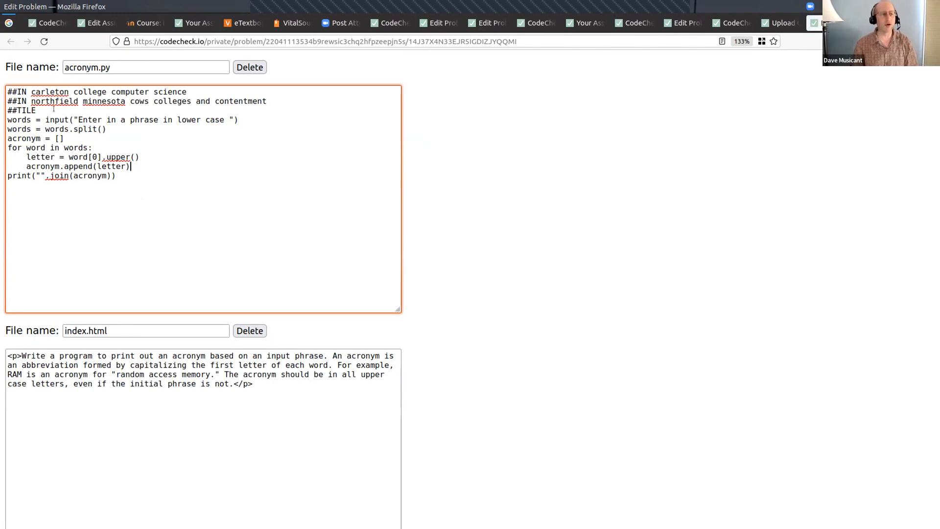
key(Return)
text(##FIXED)
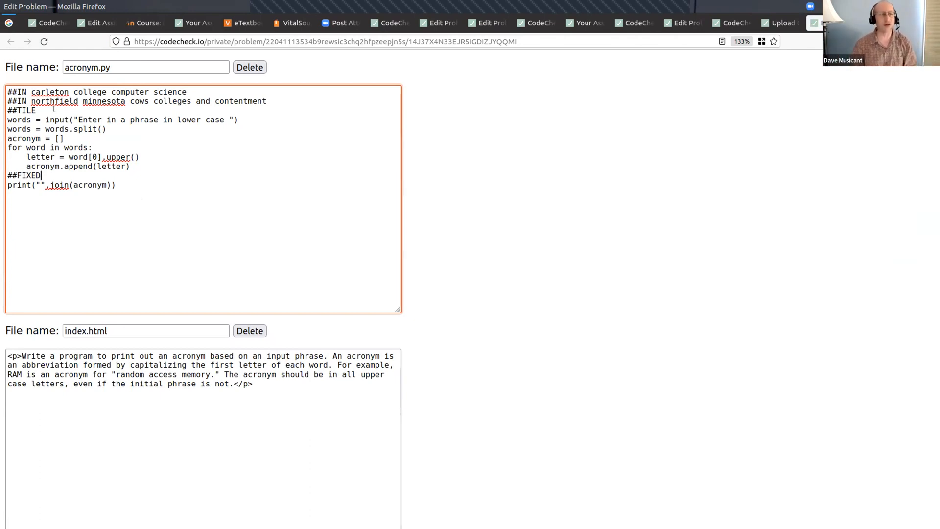
- Examine the ##IN test inputs and the tiled and fixed code in acronym.py, plus the problem description in index.html
key(ctrl+Home)
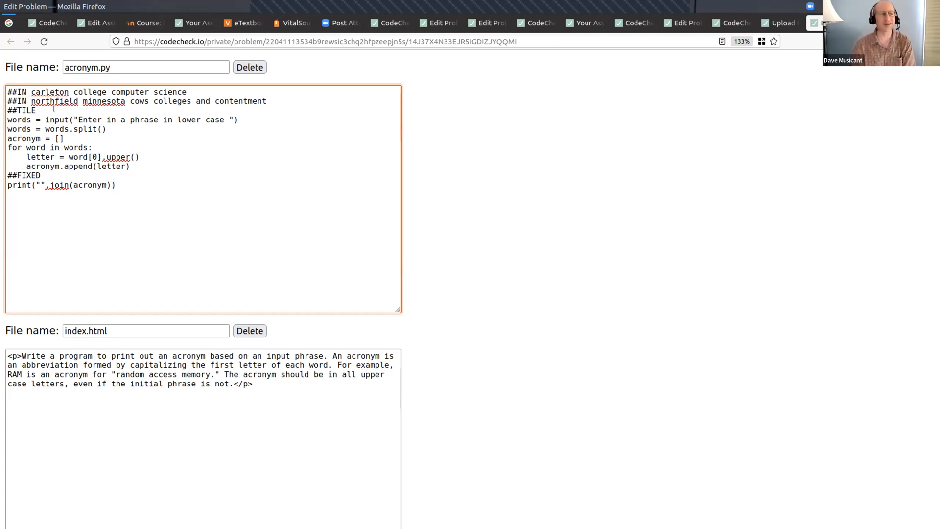
key(Right)
key(Right)
key(Right)
key(Right)
key(Right)
key(shift+End)
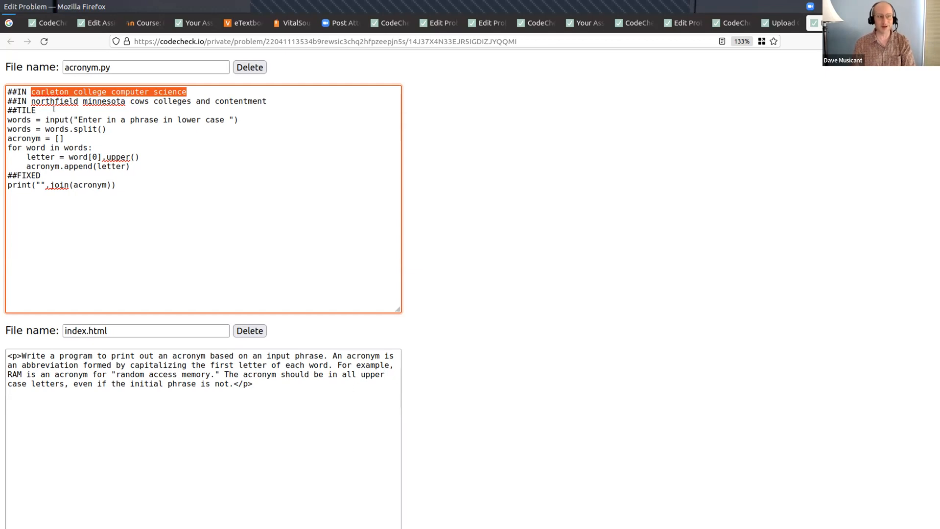
key(Down)
key(Home)
key(shift+Down)
key(shift+Down)
key(shift+Down)
key(shift+Down)
key(shift+Down)
key(shift+Down)
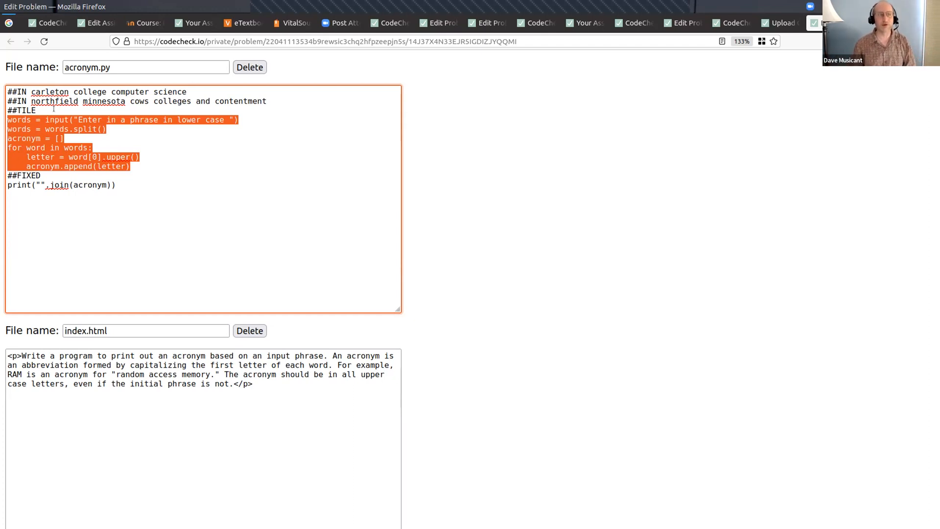
key(shift+Down)
key(shift+Down)
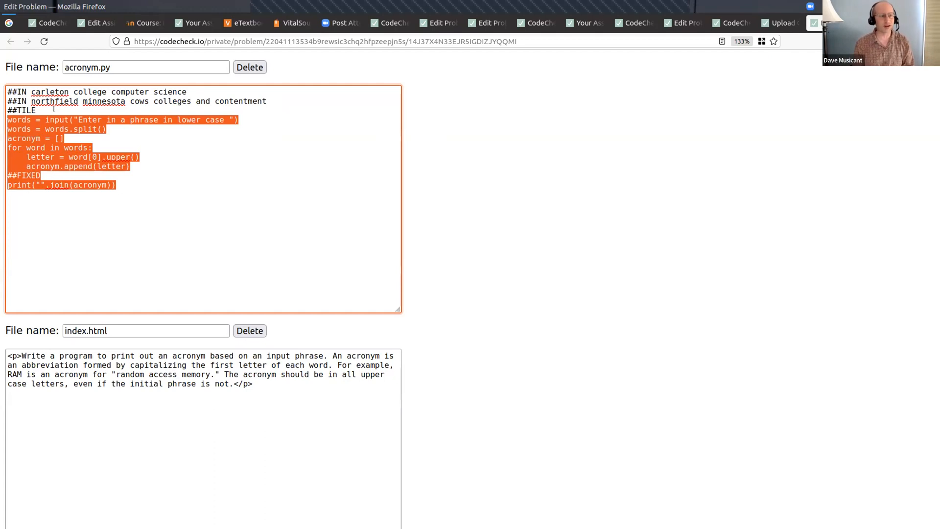
click(155, 216)
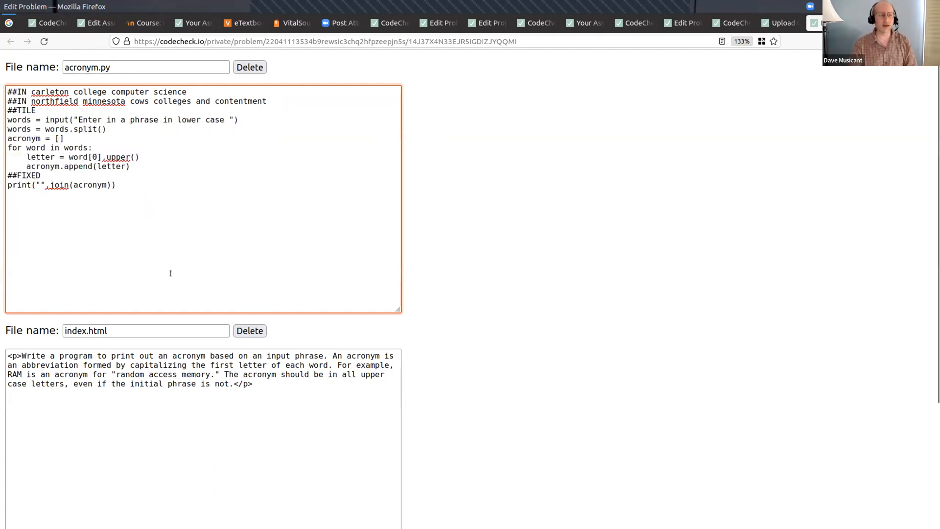
click(129, 331)
click(271, 388)
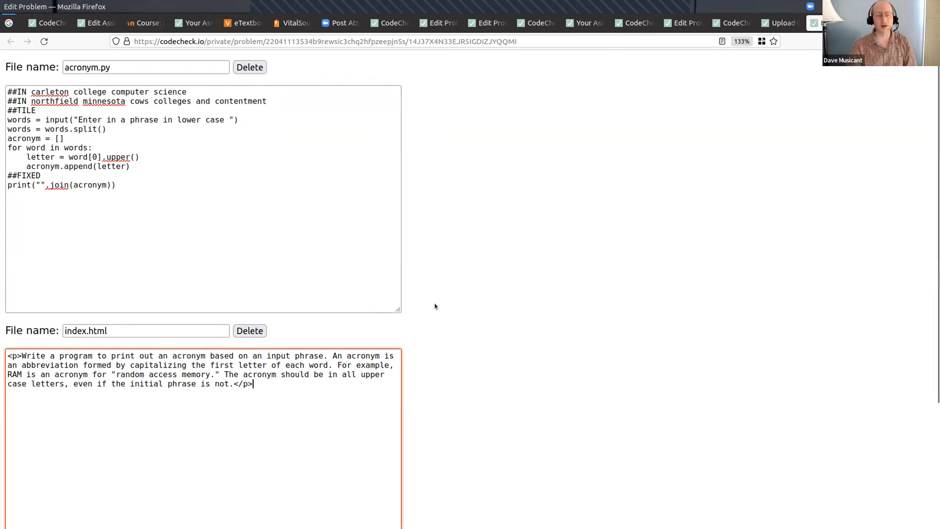
- Submit the edited acronym problem files and open the public student URL in a new tab
scroll(435, 306, down, 3)
click(49, 456)
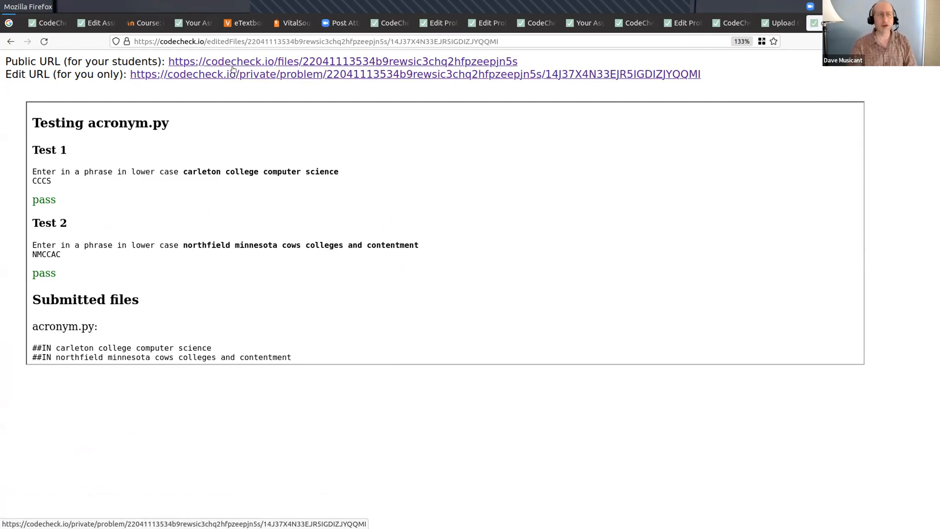
middle_click(297, 61)
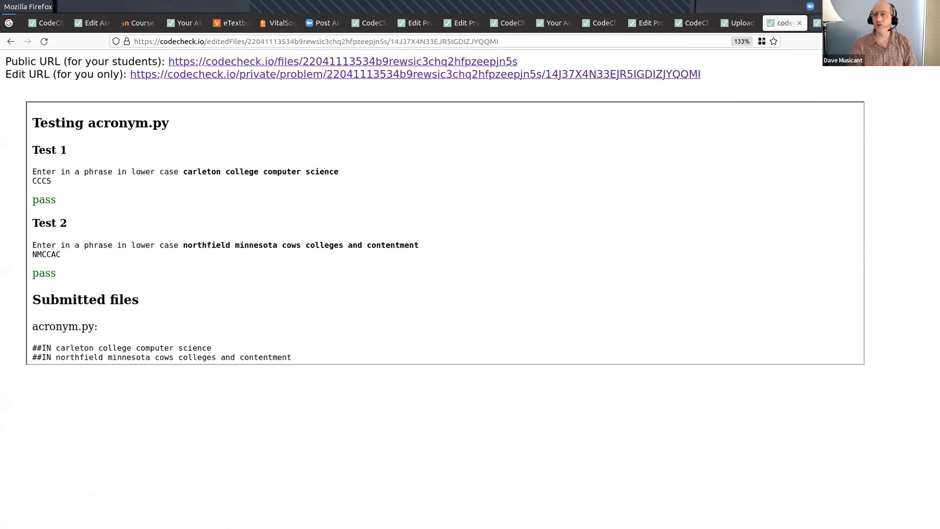
key(ctrl+Tab)
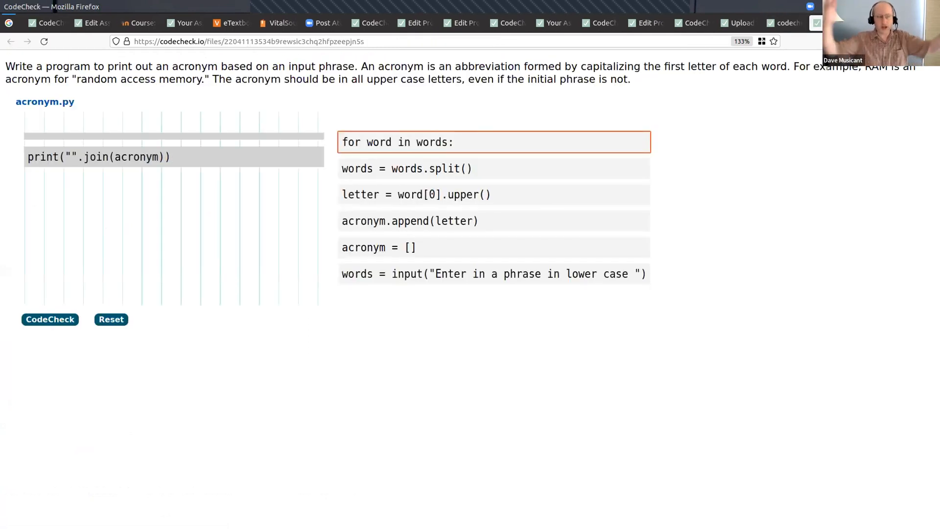
- Place the for loop, indented acronym = [] and far-indented letter tiles above the fixed print line, and run CodeCheck on the arrangement
click(66, 156)
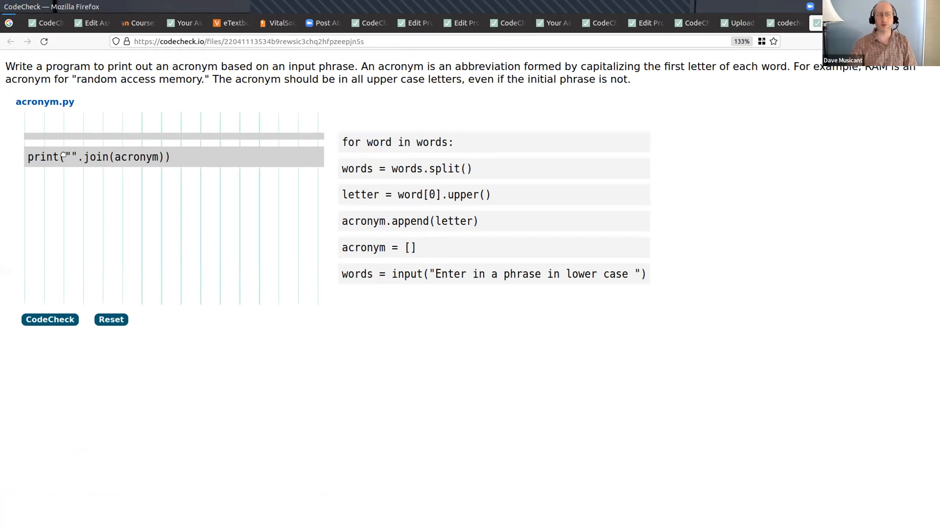
drag(428, 141, 118, 122)
drag(388, 158, 216, 168)
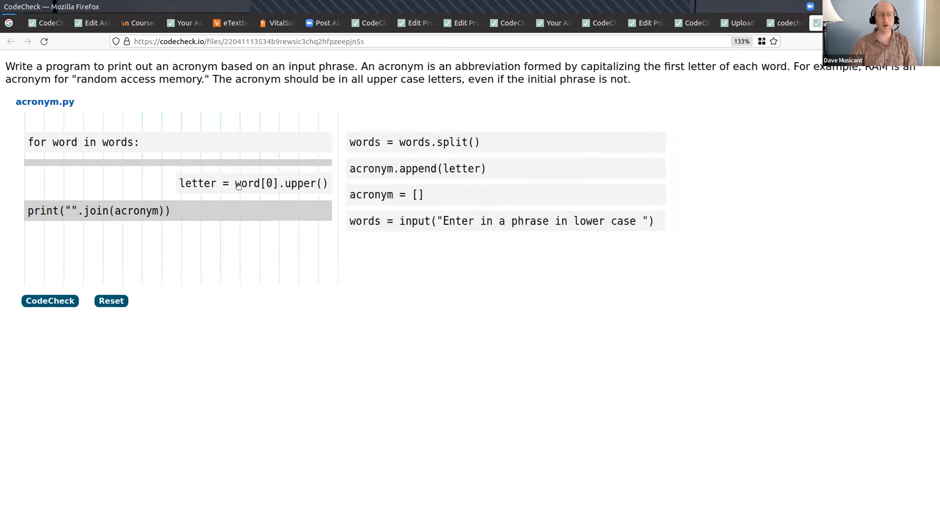
drag(426, 196, 117, 194)
click(52, 328)
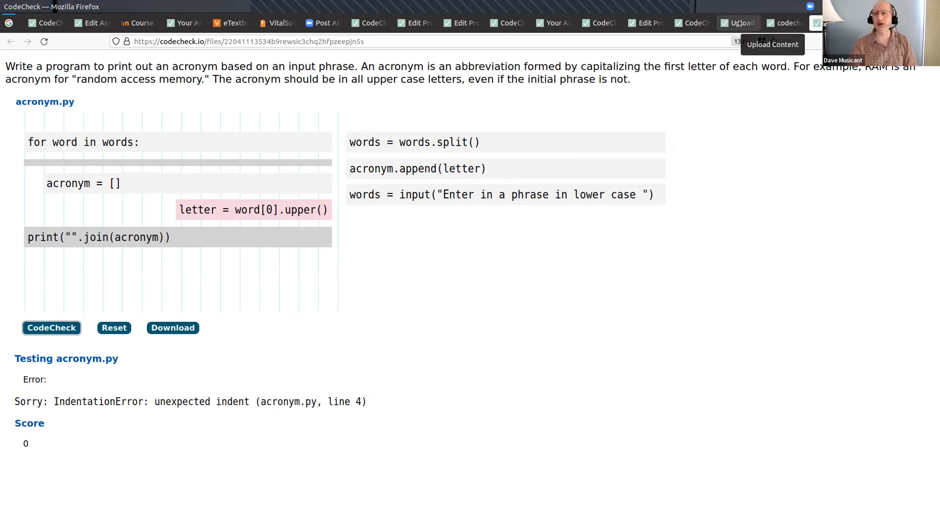
- Create an assignment from the acronym problem's public URL, save it, and select the assignment's public student URL
click(233, 40)
key(ctrl+c)
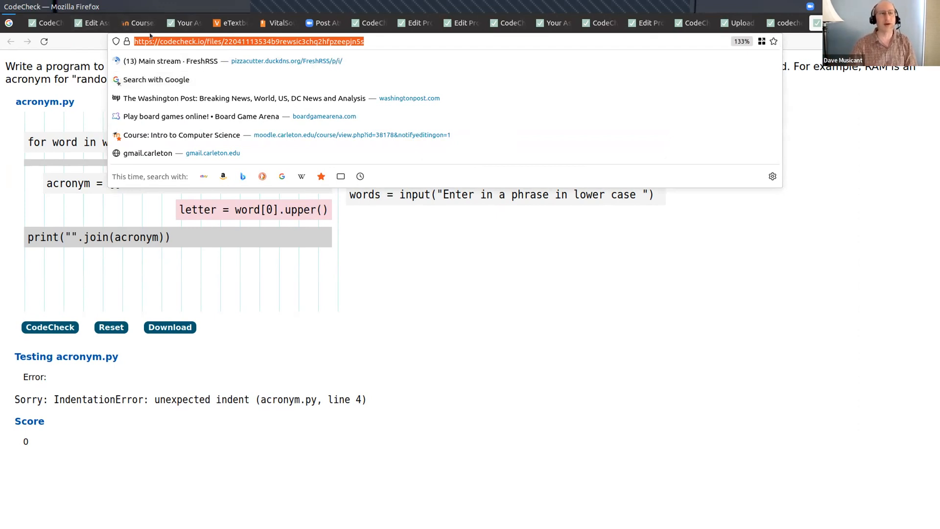
click(90, 26)
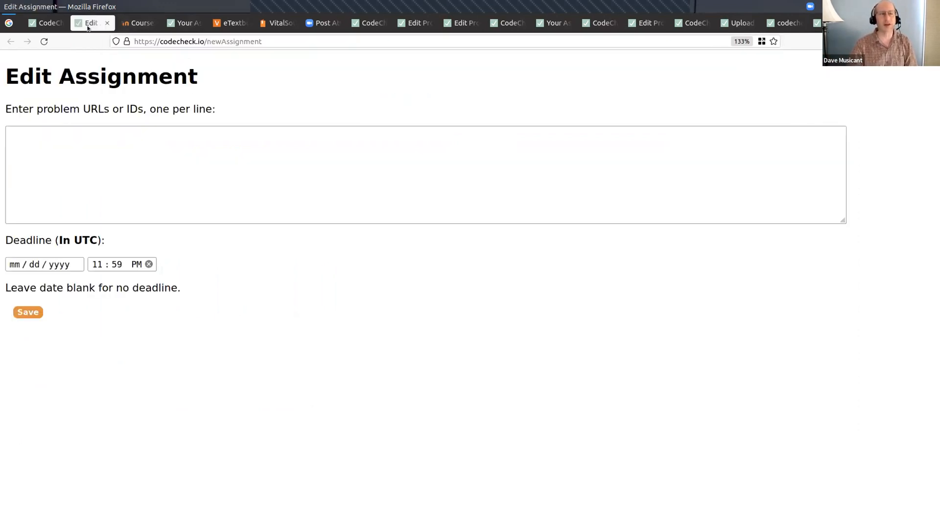
click(192, 24)
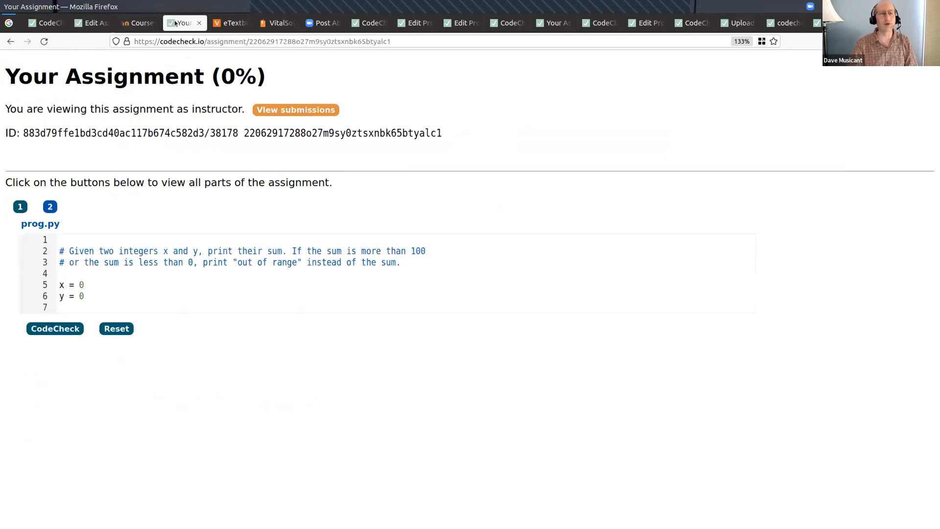
click(226, 24)
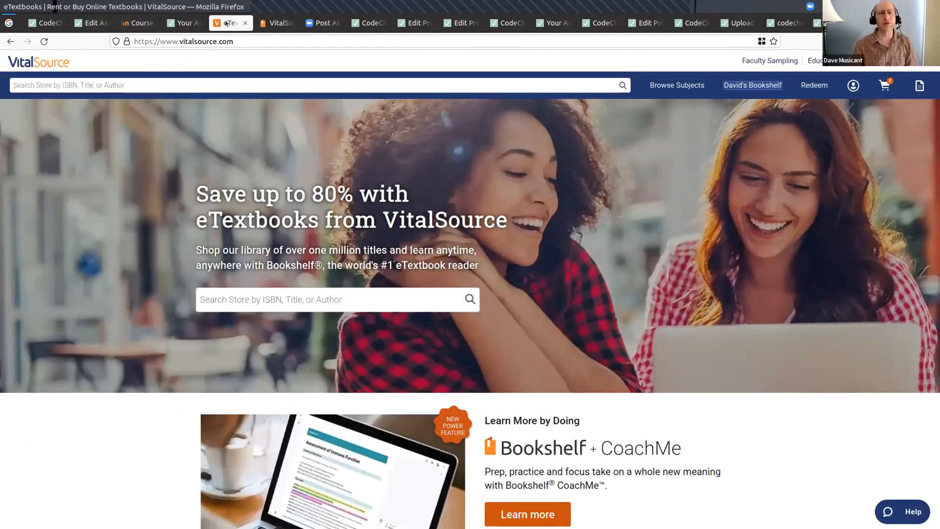
key(ctrl+Tab)
key(ctrl+Tab)
key(ctrl+Tab)
key(ctrl+Tab)
key(ctrl+Tab)
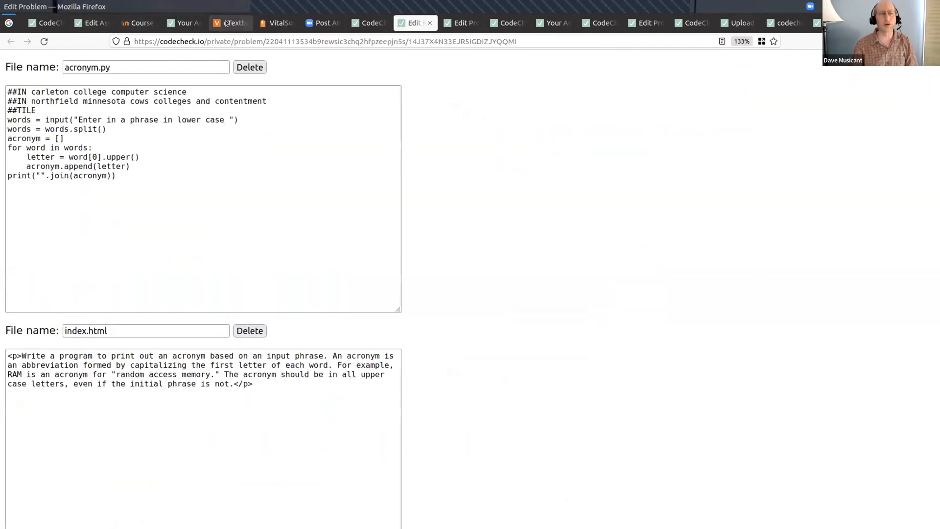
key(ctrl+shift+Tab)
key(ctrl+shift+Tab)
key(ctrl+shift+Tab)
key(ctrl+shift+Tab)
key(ctrl+shift+Tab)
key(ctrl+shift+Tab)
key(ctrl+shift+Tab)
key(ctrl+shift+Tab)
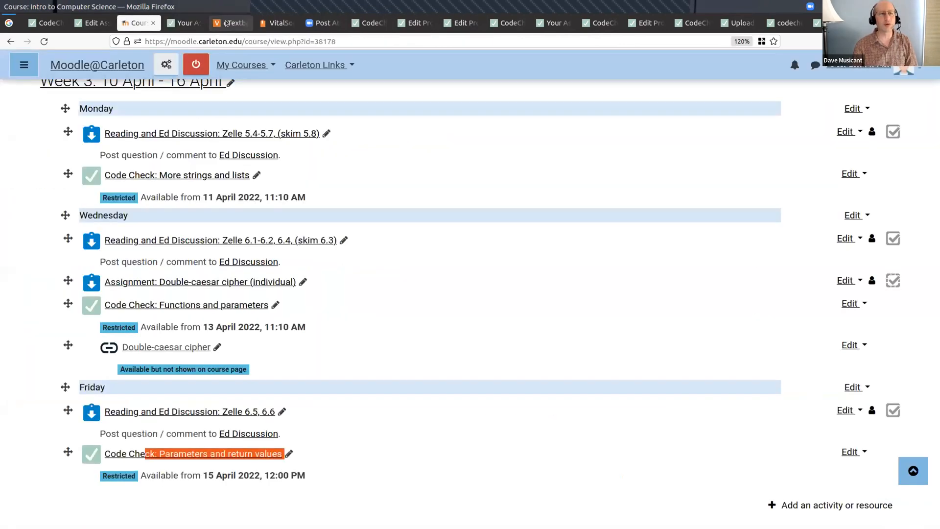
click(222, 164)
key(ctrl+v)
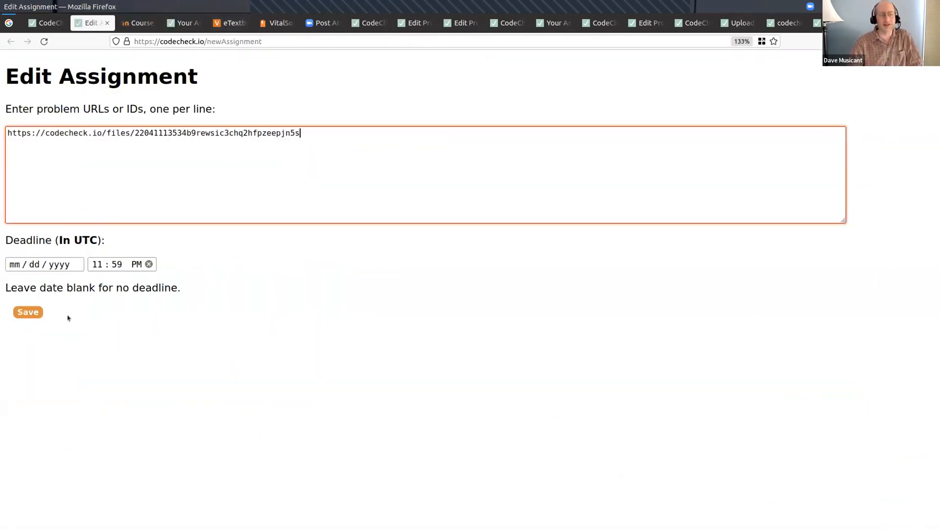
click(29, 313)
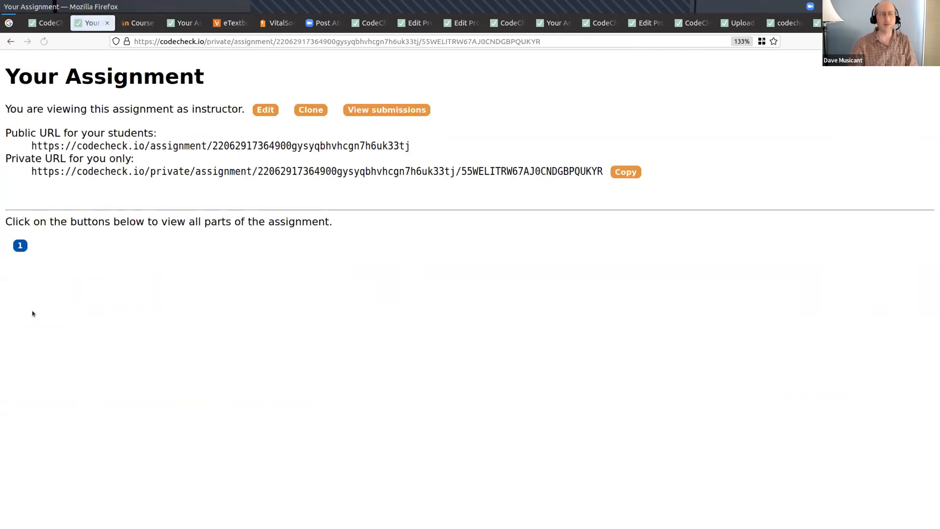
triple_click(137, 145)
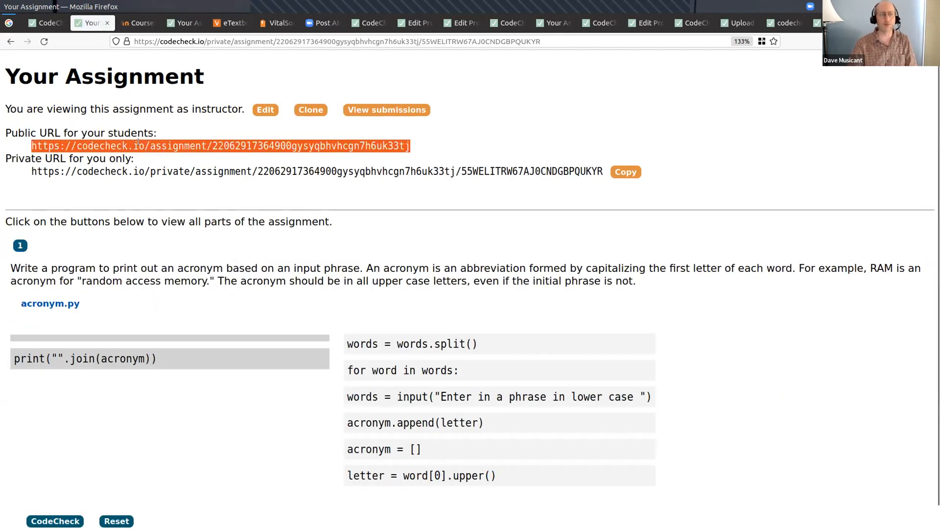
click(416, 344)
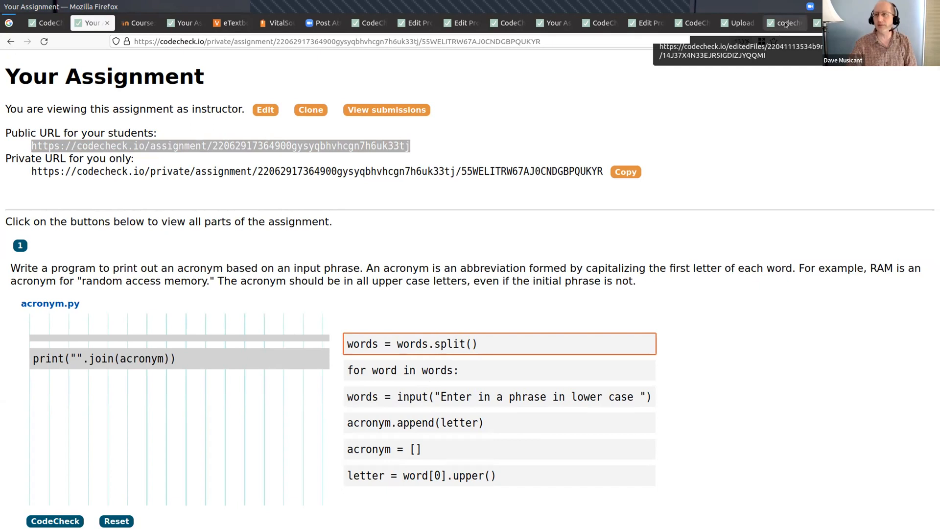
- Go to the ants.py problem's edit page and highlight its program code and the sample output in index.html
click(742, 27)
click(777, 26)
key(ctrl+Page_Up)
key(ctrl+Page_Up)
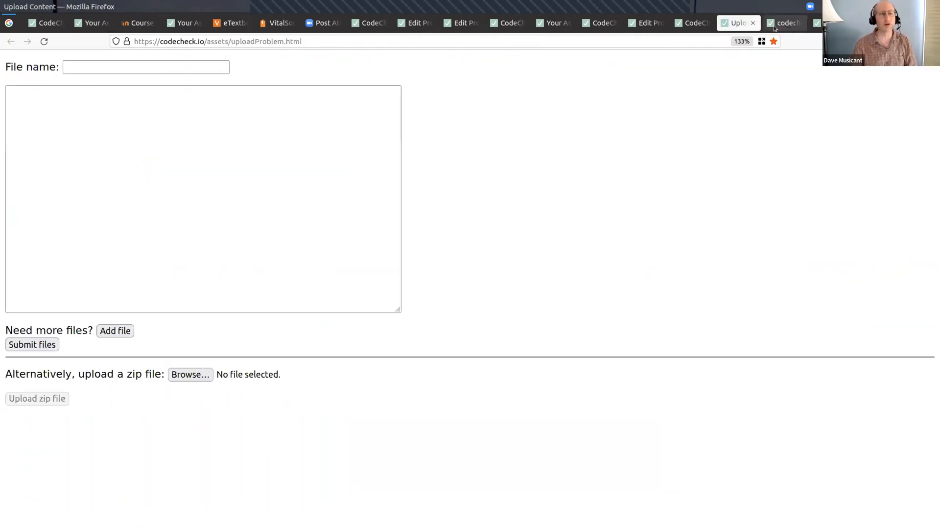
key(ctrl+Page_Up)
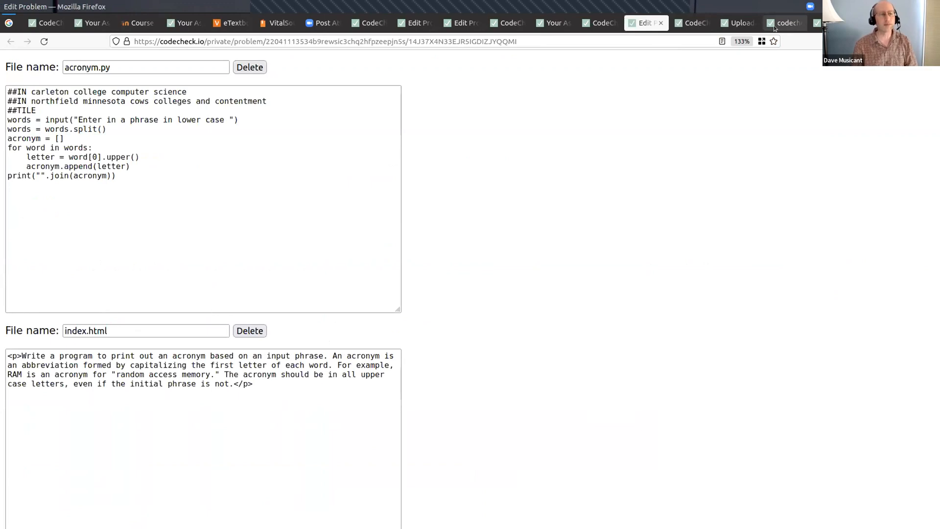
key(ctrl+Page_Up)
key(ctrl+Page_Up)
key(ctrl+Page_Up)
key(ctrl+Page_Up)
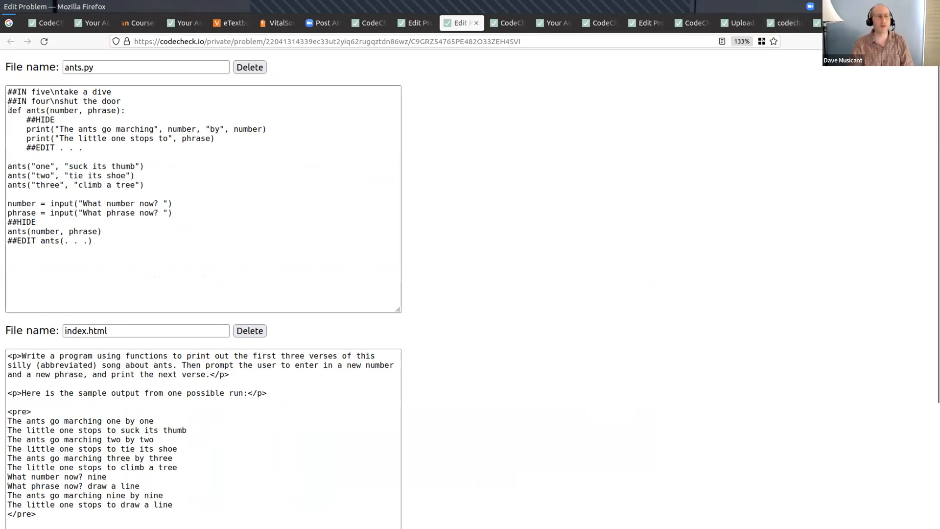
drag(6, 110, 113, 237)
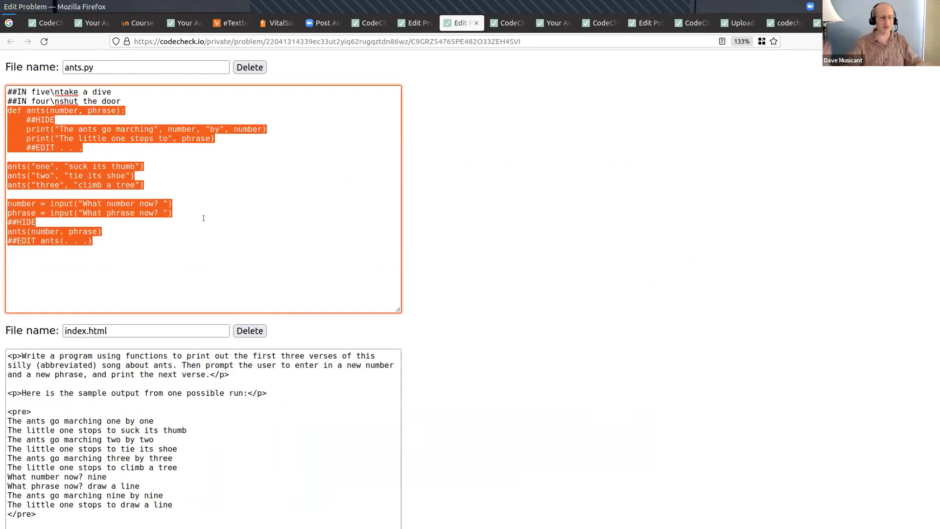
drag(87, 439, 83, 439)
drag(5, 420, 125, 504)
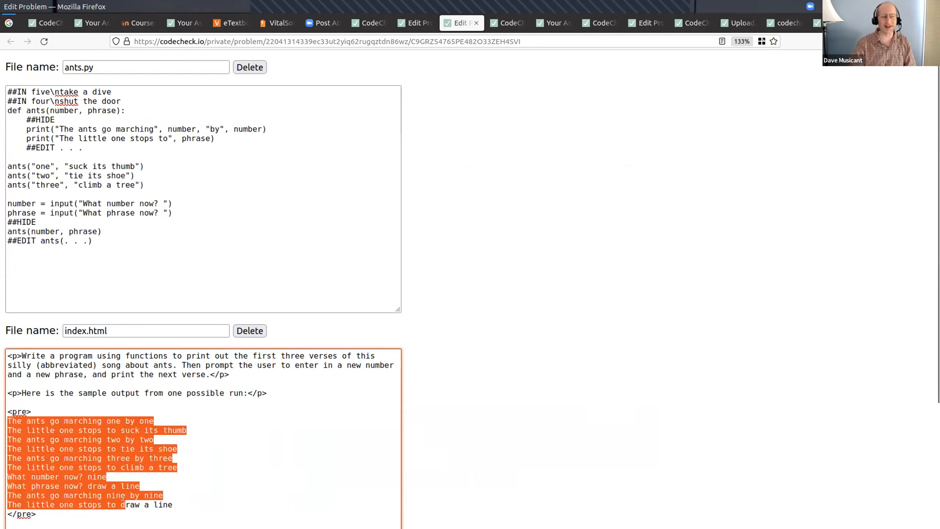
- Examine the ##HIDE and ##EDIT markers and the hidden print lines inside the ants function
click(164, 146)
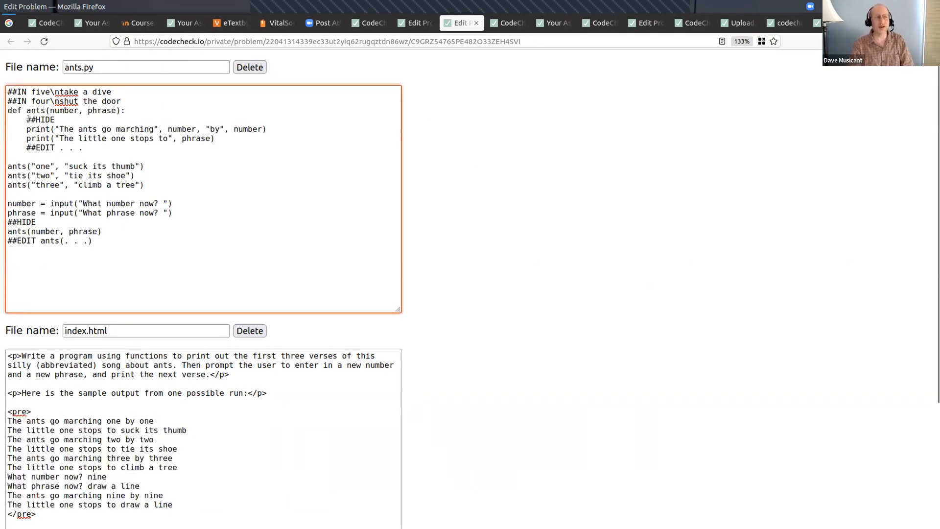
drag(39, 117, 53, 118)
drag(27, 147, 55, 147)
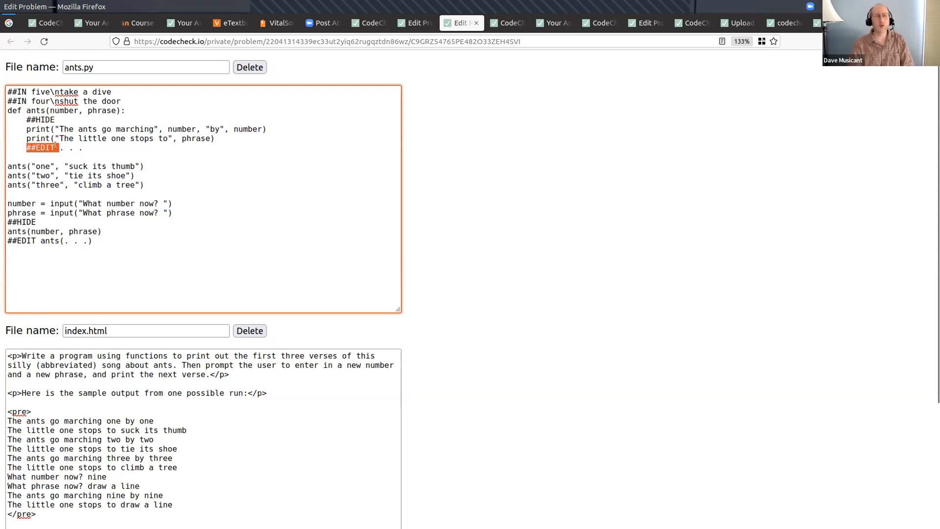
click(61, 130)
drag(27, 129, 212, 135)
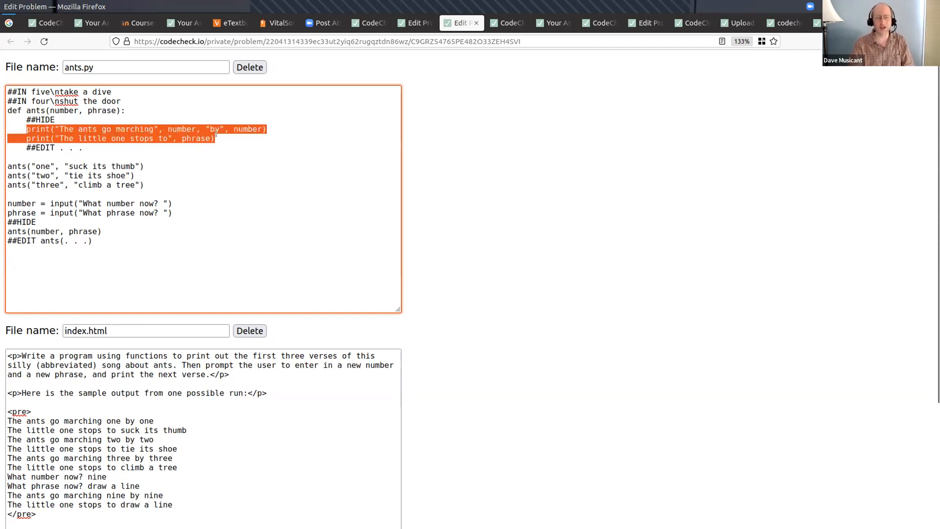
click(100, 145)
drag(22, 145, 83, 147)
click(55, 145)
click(90, 146)
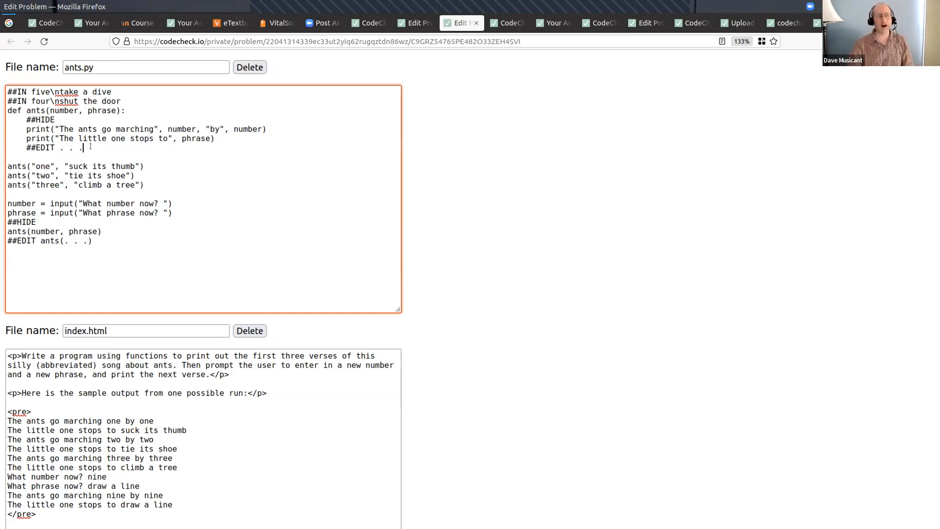
- Submit the ants.py problem from its edit page and open its public student URL in a separate tab
drag(5, 165, 77, 170)
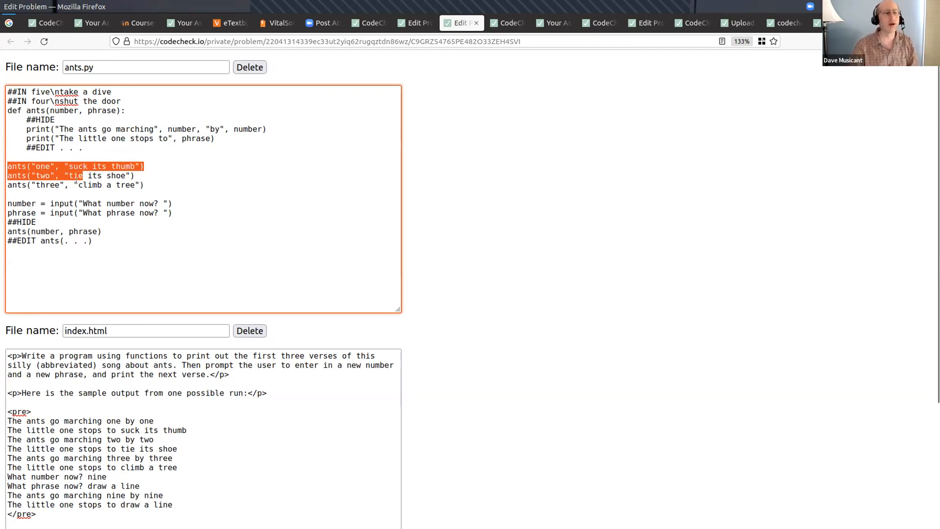
scroll(199, 149, down, 5)
click(57, 452)
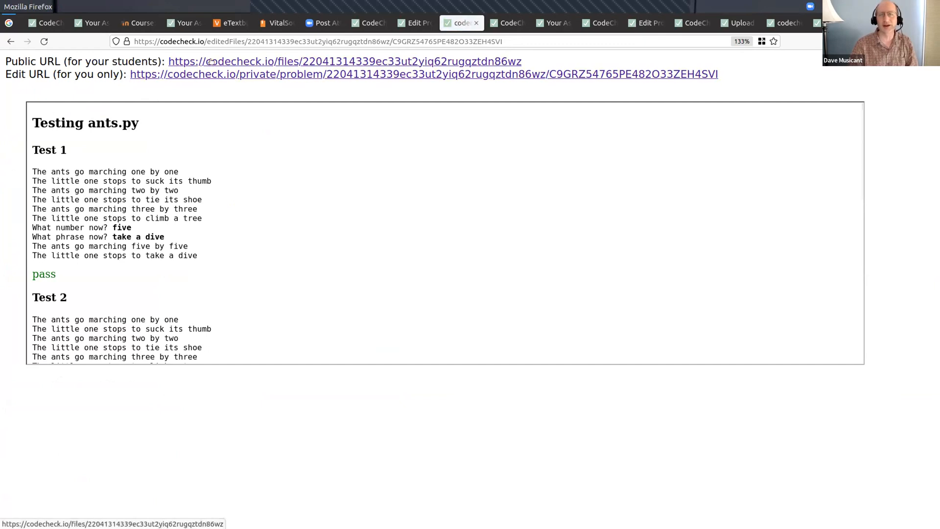
middle_click(204, 76)
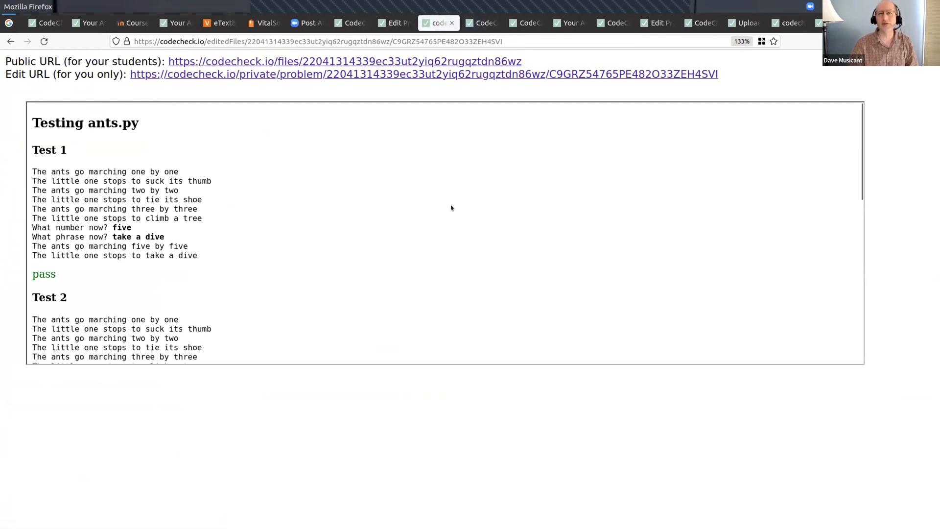
key(ctrl+Tab)
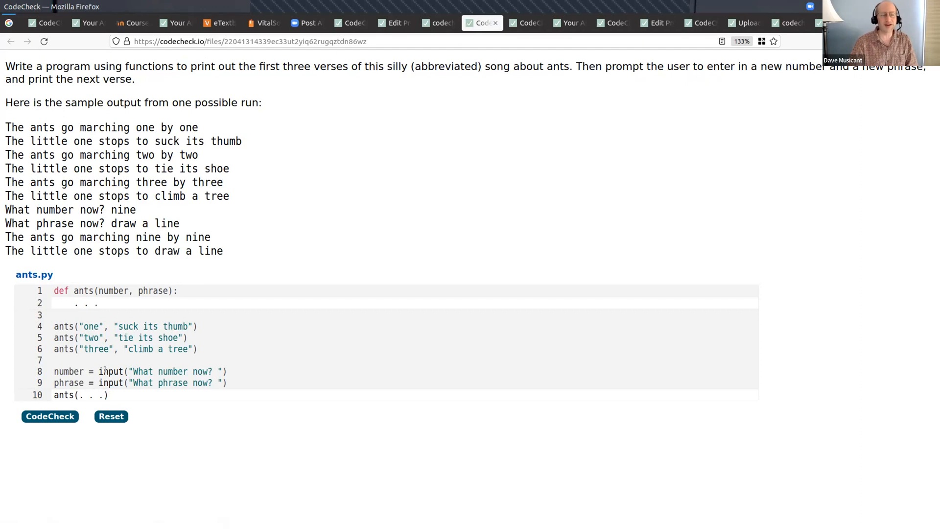
- Highlight the editable . . . placeholders in the ants function body and in the final ants call on the student page
drag(74, 303, 100, 305)
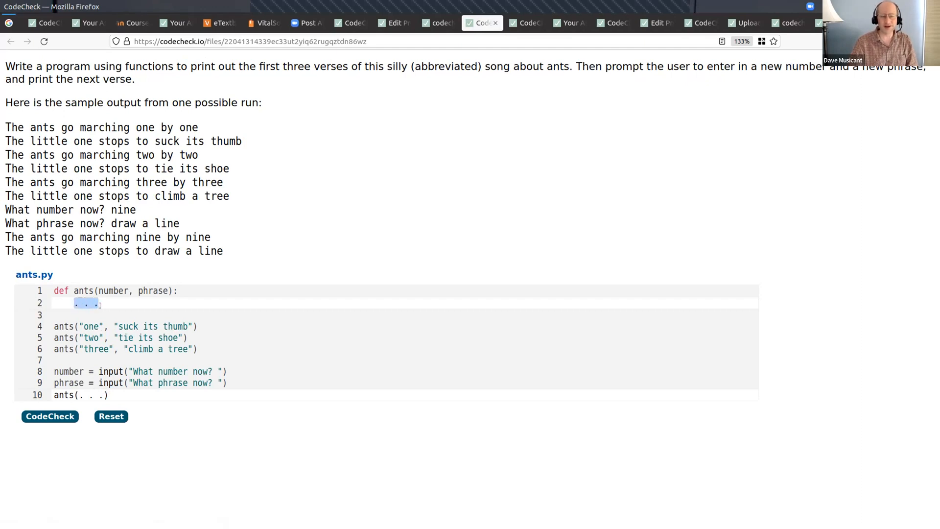
click(108, 302)
drag(80, 395, 98, 395)
- Return to the problem's edit page, highlight the two ##IN test input lines in ants.py, and compare with the student page
key(ctrl+shift+Tab)
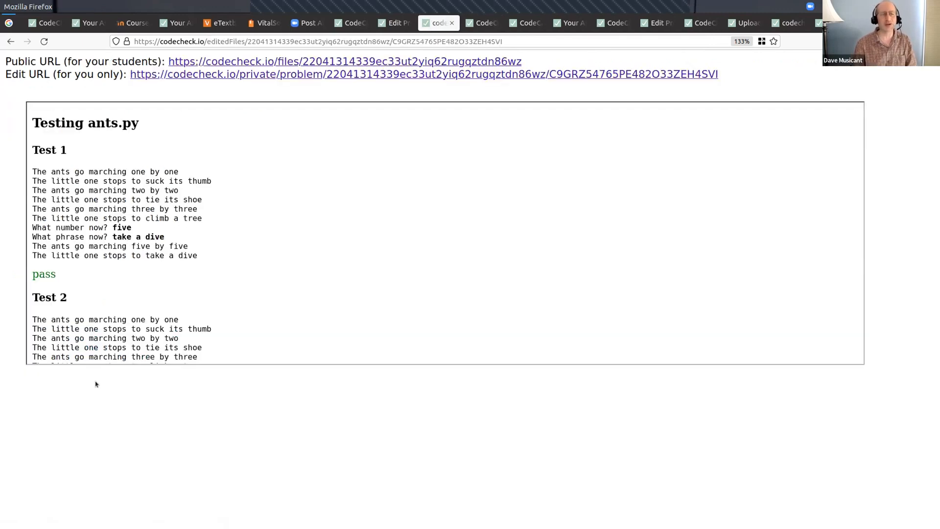
key(ctrl+shift+Tab)
key(ctrl+Tab)
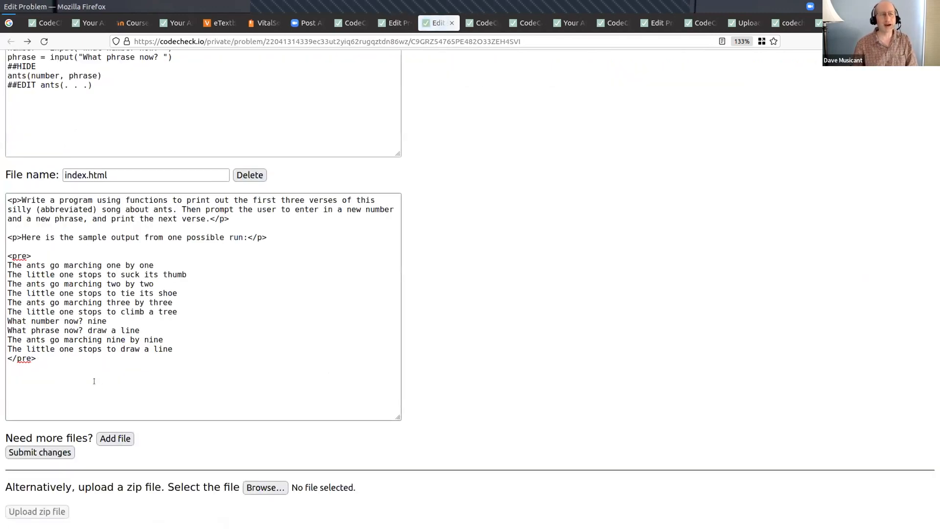
scroll(287, 130, up, 5)
click(46, 240)
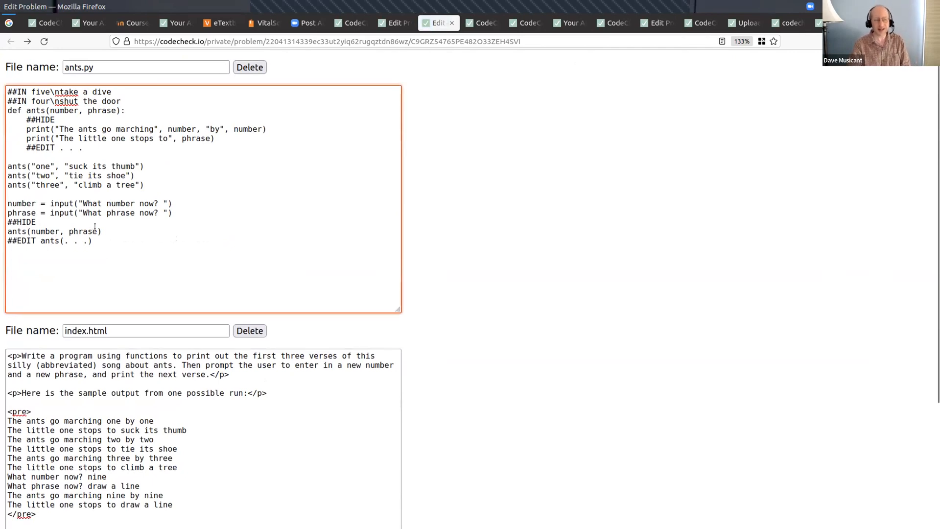
drag(8, 91, 123, 100)
click(124, 100)
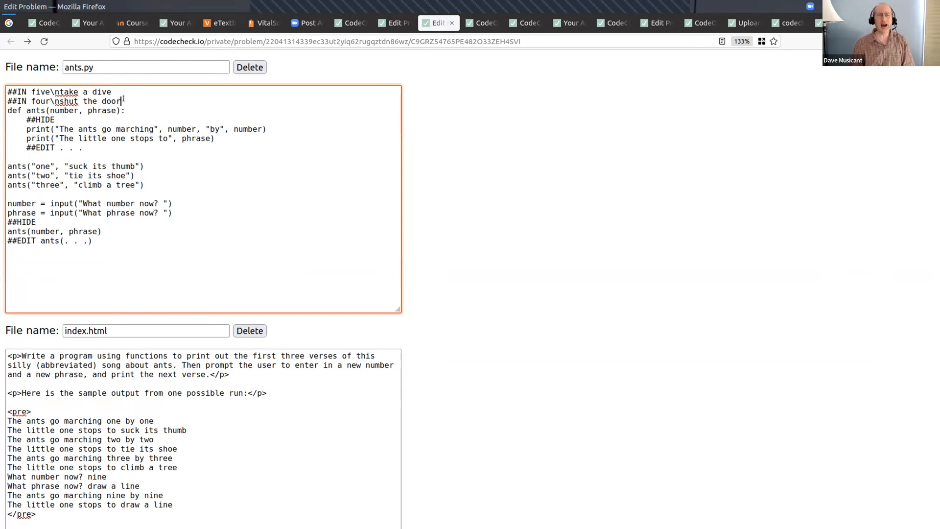
key(ctrl+Tab)
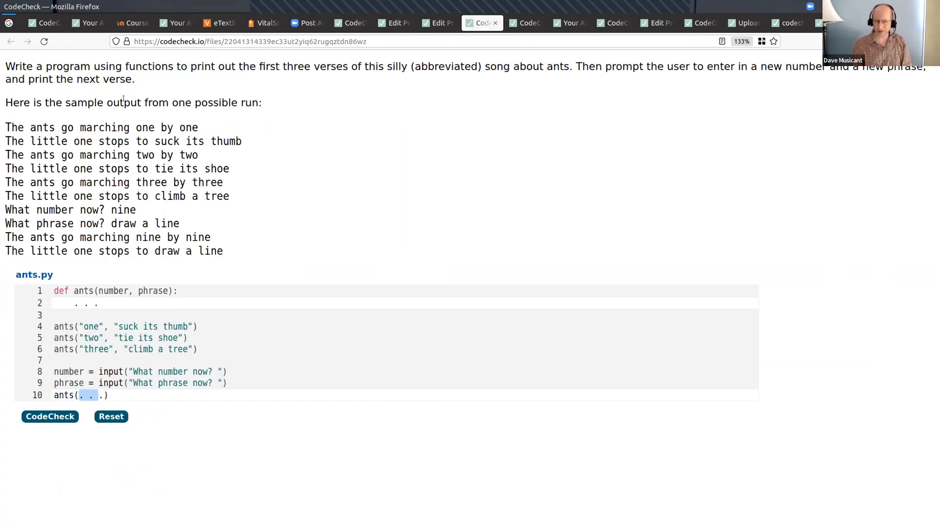
key(ctrl+shift+Tab)
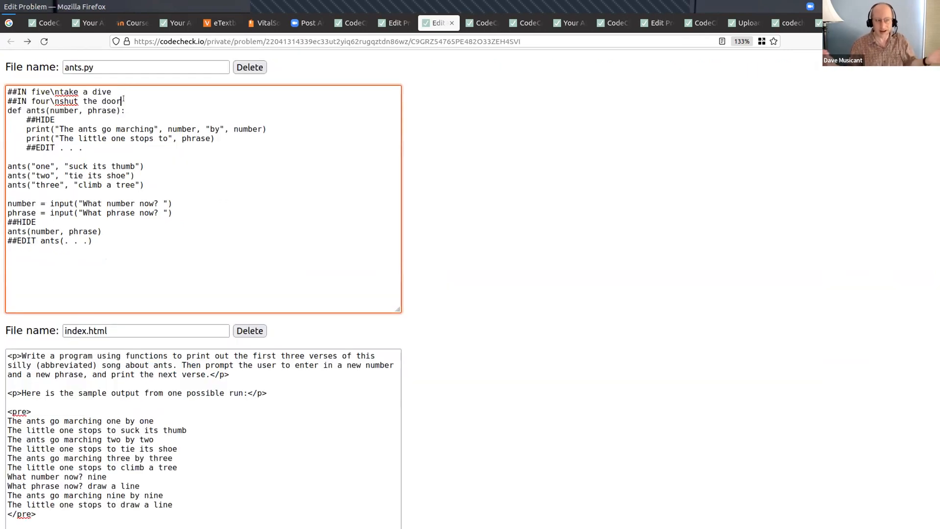
- Switch to the codecheck.pdf slides in the document viewer and advance to the Wrapup slide
key(alt+Tab)
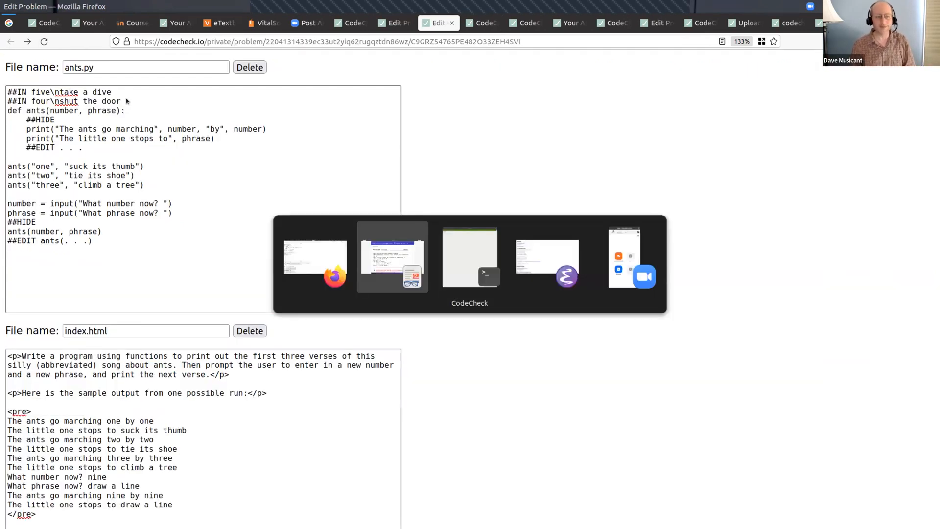
click(124, 99)
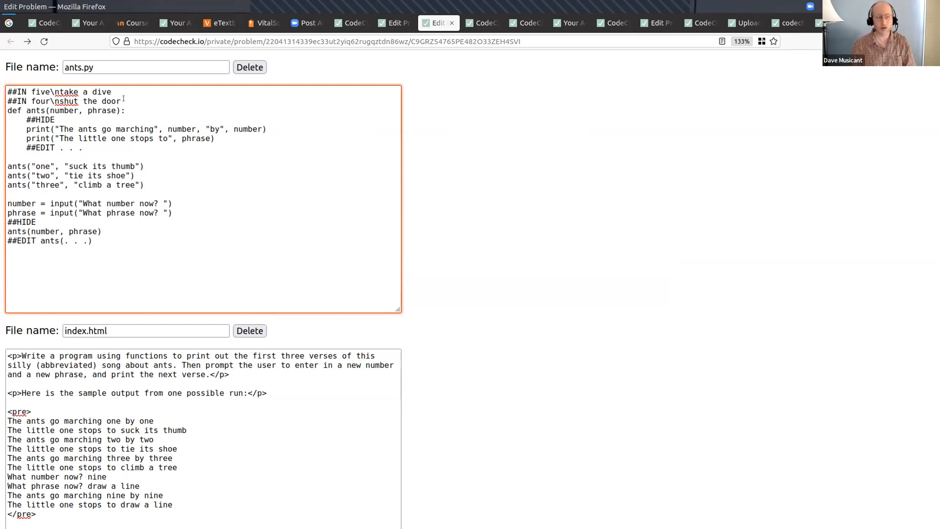
key(alt+Tab)
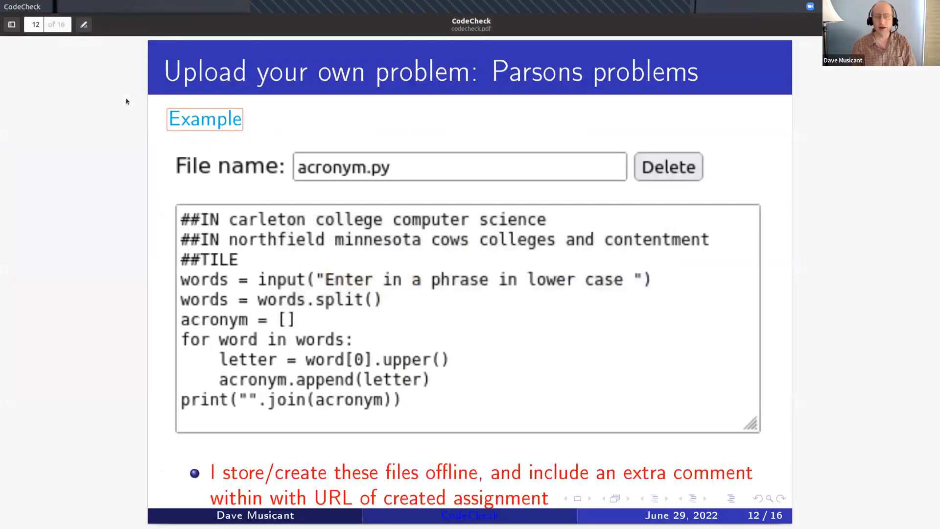
key(Right)
key(Right)
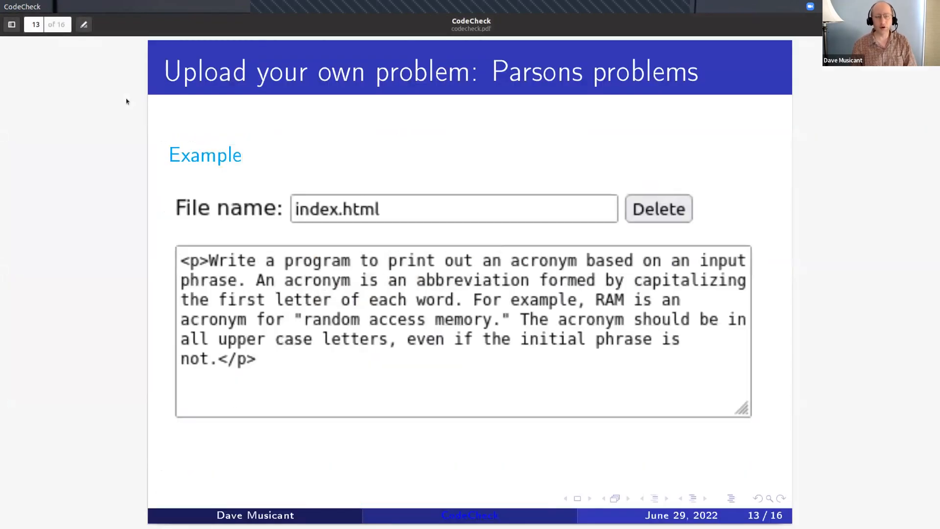
key(Right)
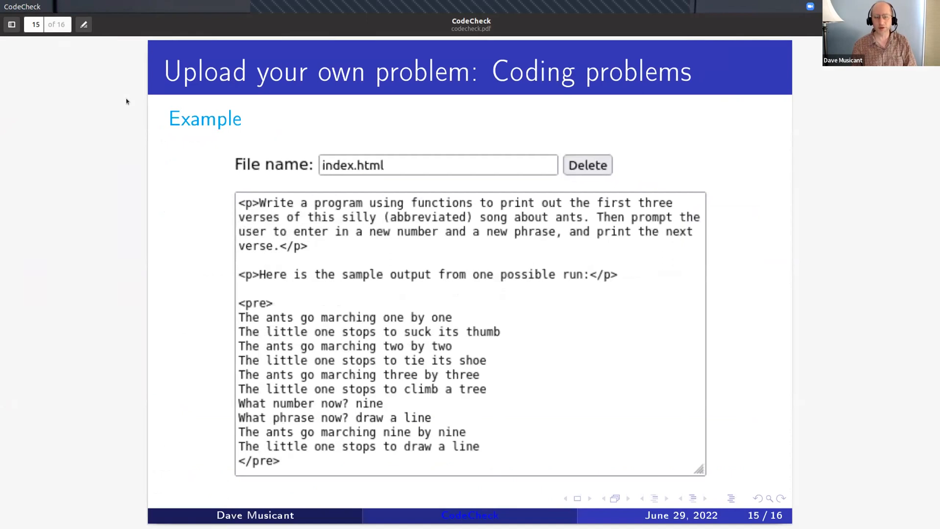
key(Right)
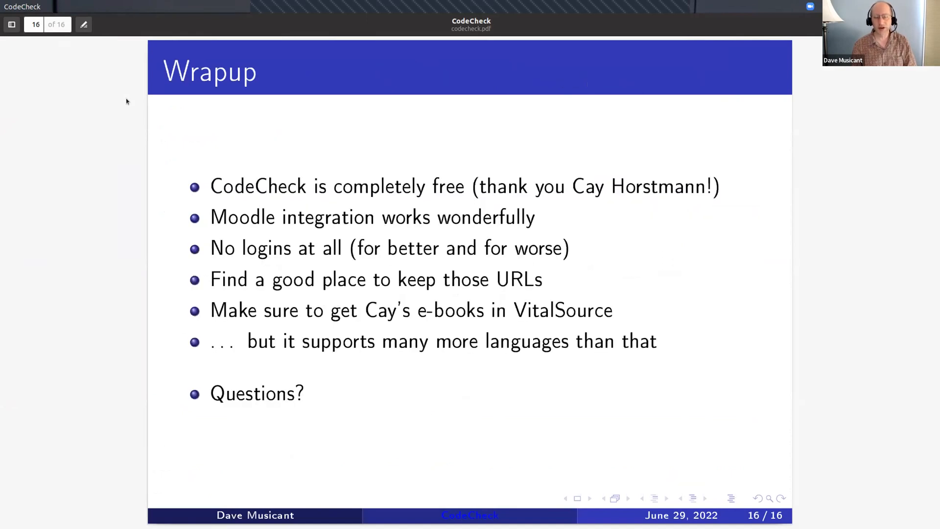